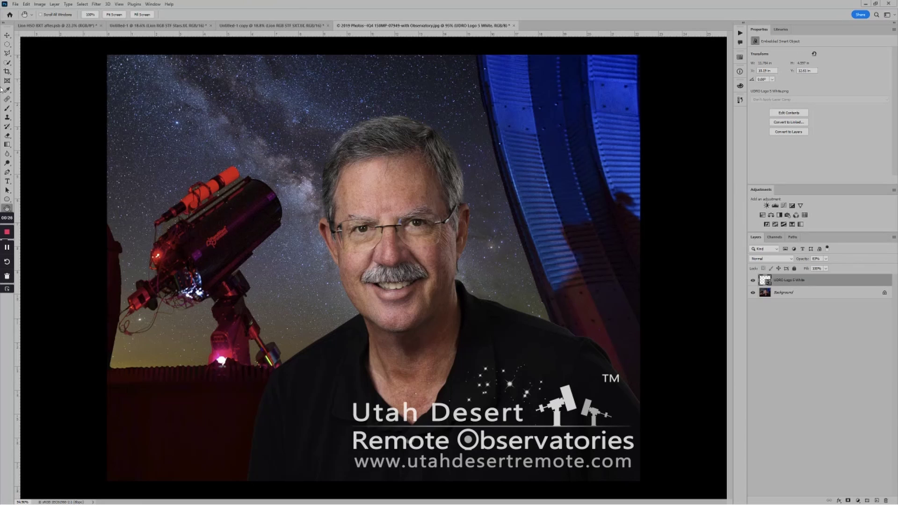
Look through the open Lion nebula images and return to the layered document with separate stars and starless layers
{"action": "left_click", "coordinate": [144, 26]}
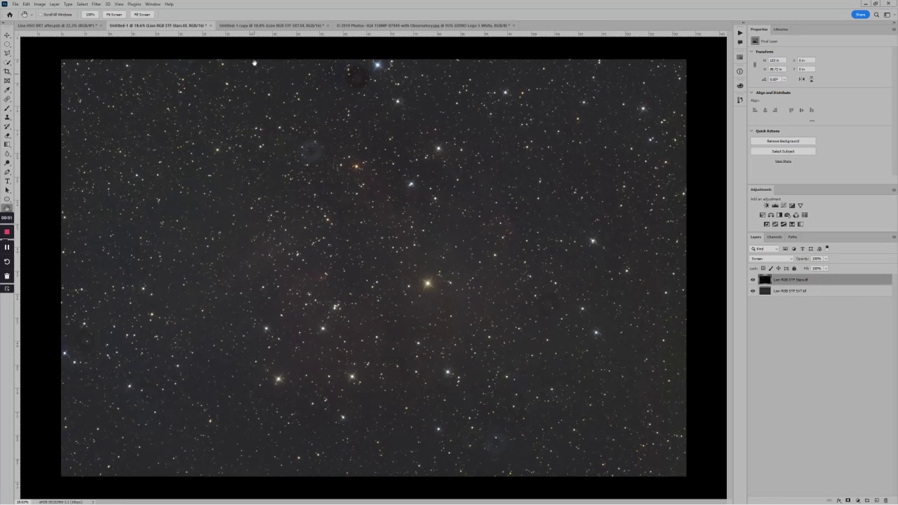
{"action": "left_click", "coordinate": [259, 26]}
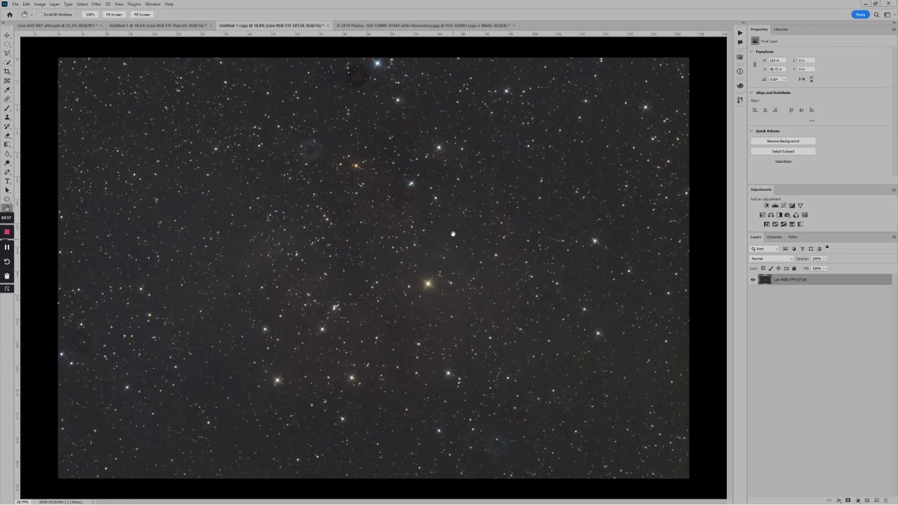
{"action": "left_click", "coordinate": [67, 26]}
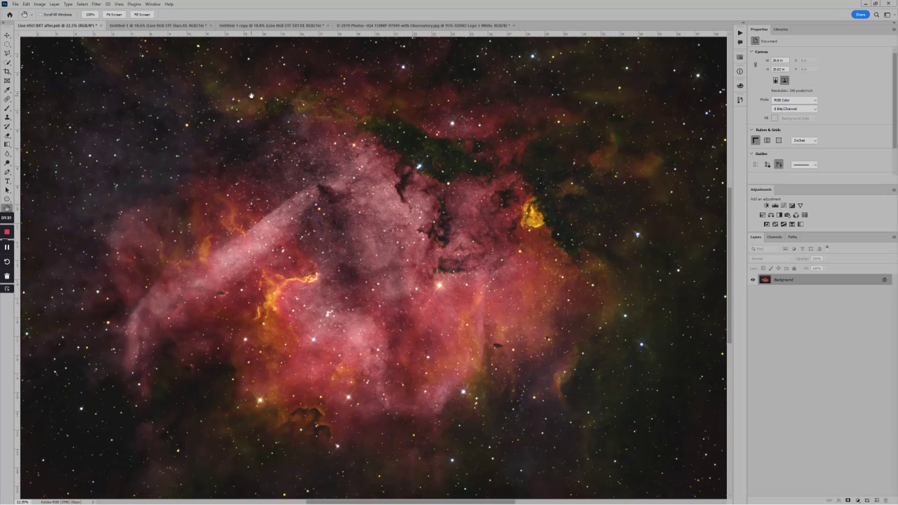
{"action": "left_click", "coordinate": [156, 26]}
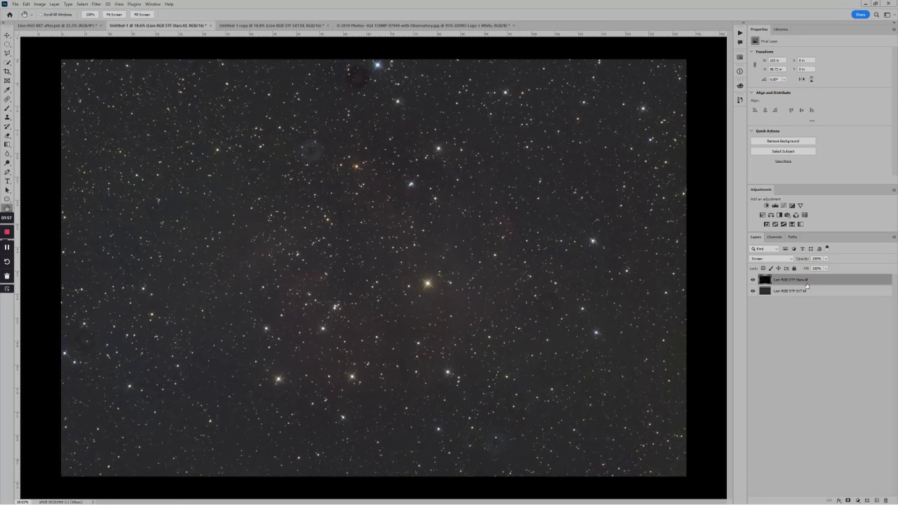
Toggle the Lion RGB STF Stars layer to compare the image with and without stars, leaving it hidden
{"action": "left_click", "coordinate": [754, 280]}
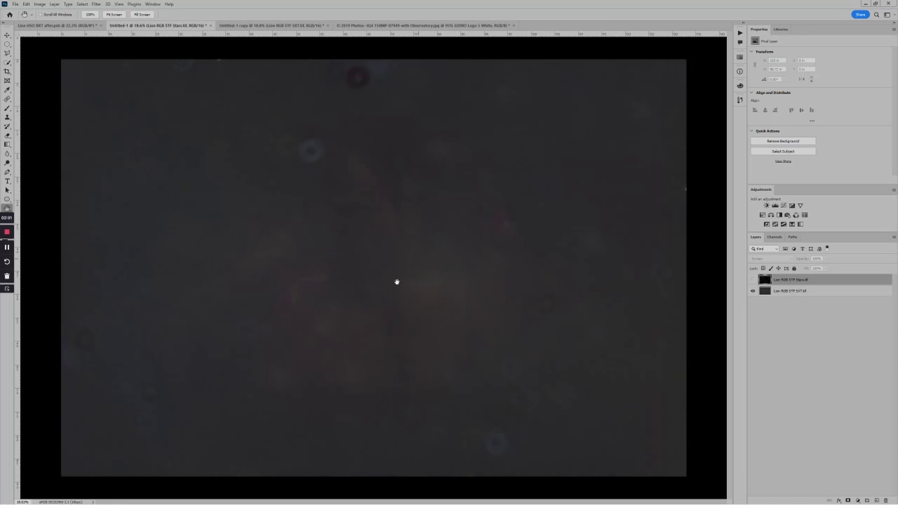
{"action": "left_click", "coordinate": [753, 280]}
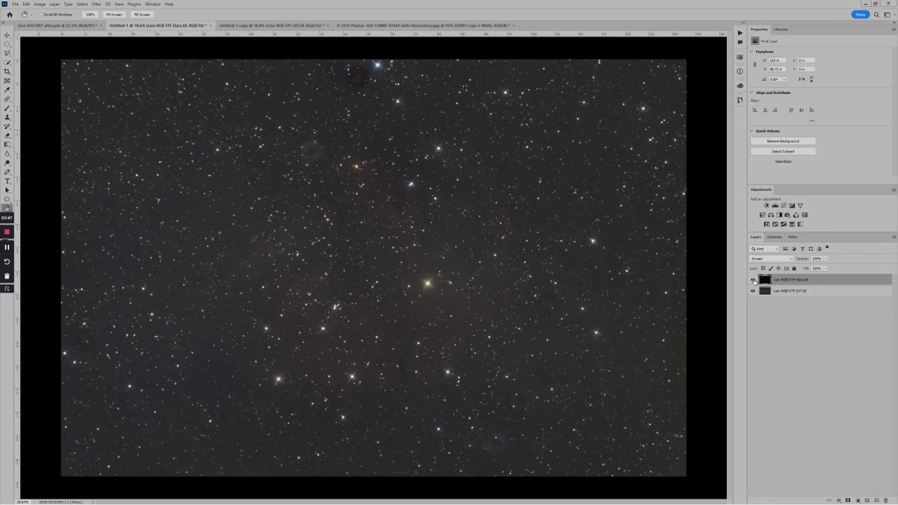
{"action": "left_click", "coordinate": [753, 280]}
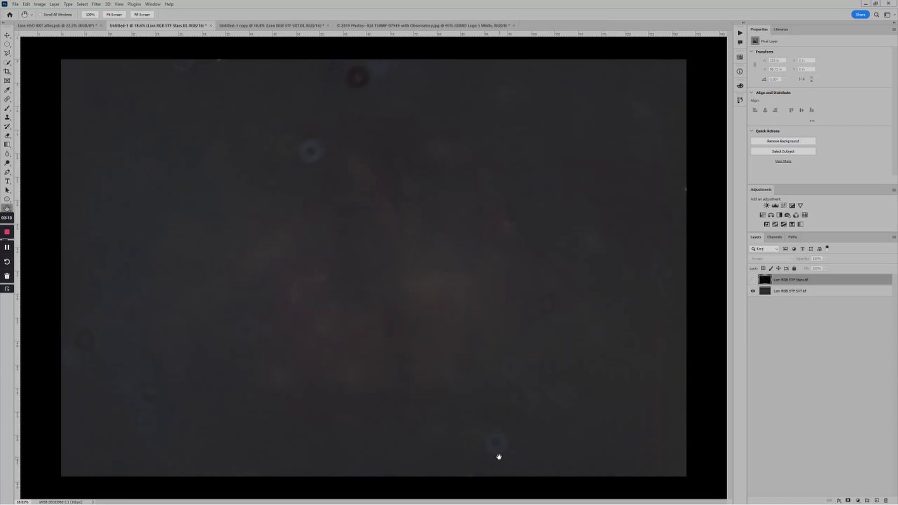
Add a new empty layer directly above the starless Lion RGB STF SXT layer and choose the Healing Brush tool
{"action": "left_click", "coordinate": [791, 291]}
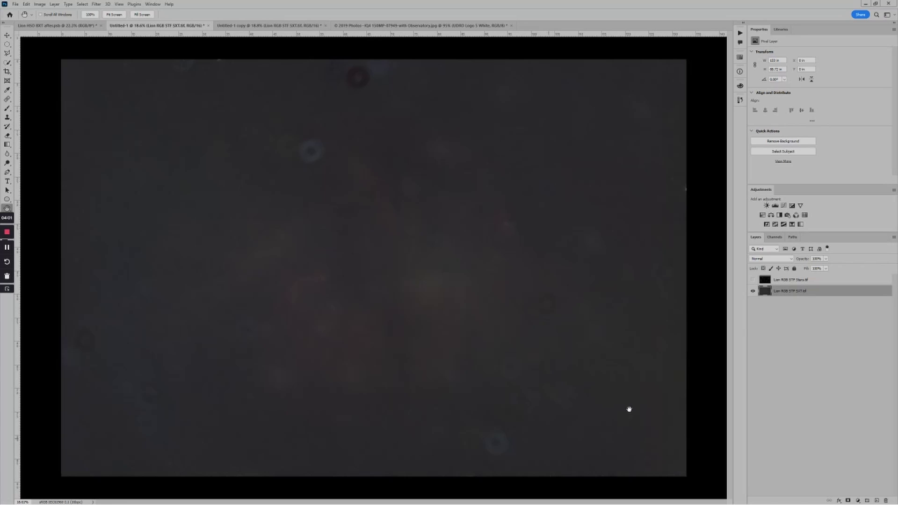
{"action": "left_click", "coordinate": [877, 501]}
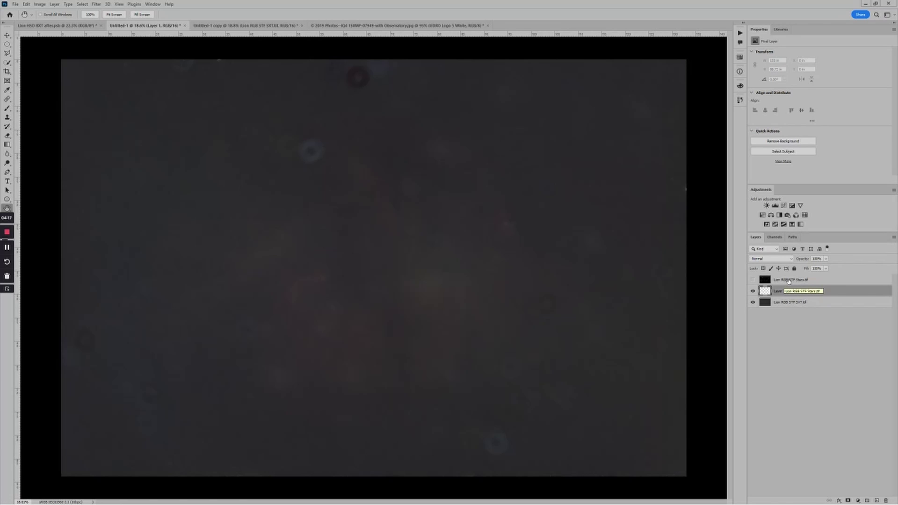
{"action": "left_click", "coordinate": [8, 100]}
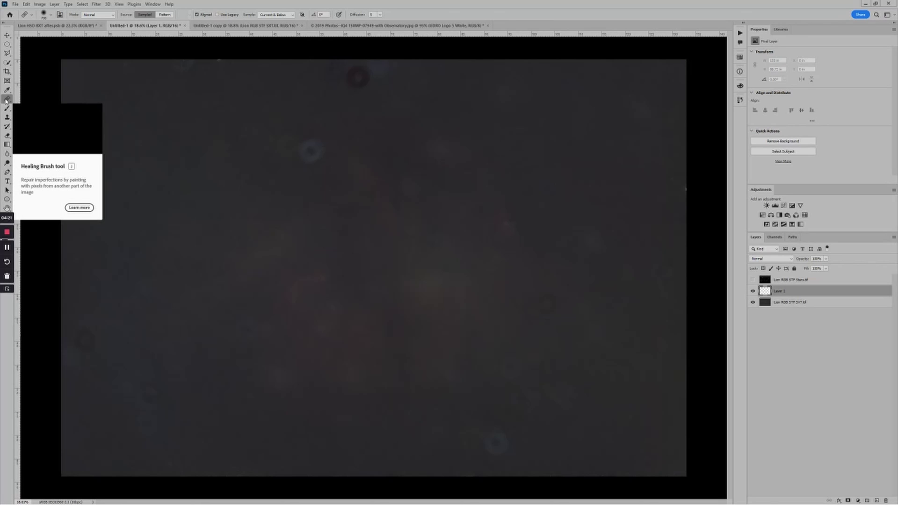
{"action": "left_click", "coordinate": [6, 99]}
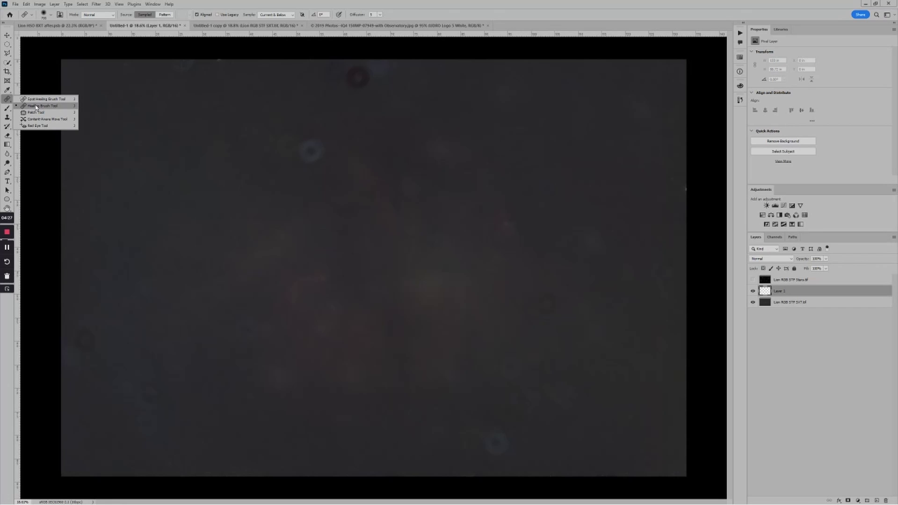
{"action": "left_click", "coordinate": [36, 107]}
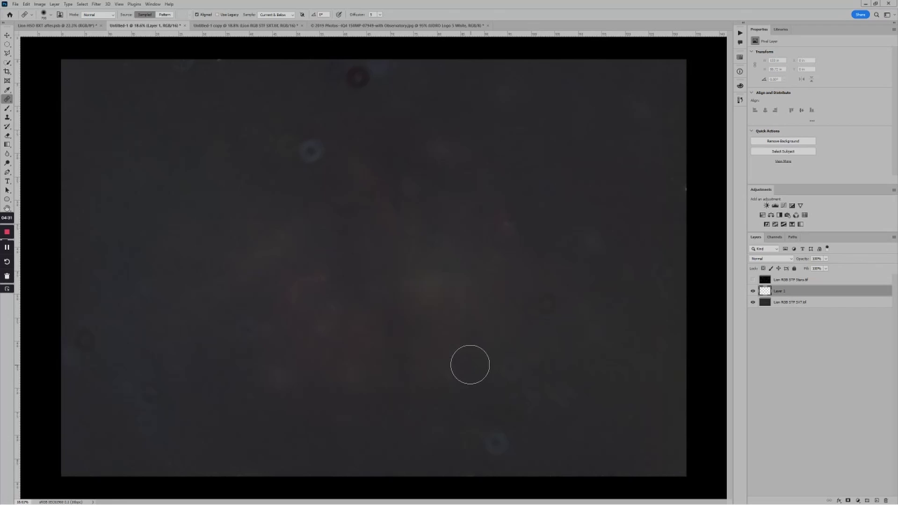
Heal the dust rings and dark spots across the starless background, including the small blemish at the image's right edge, using sampled clean areas
{"action": "left_click", "coordinate": [563, 432], "text": "alt"}
{"action": "mouse_move", "coordinate": [497, 439]}
{"action": "left_mouse_down"}
{"action": "mouse_move", "coordinate": [470, 440]}
{"action": "mouse_move", "coordinate": [561, 437]}
{"action": "left_mouse_up"}
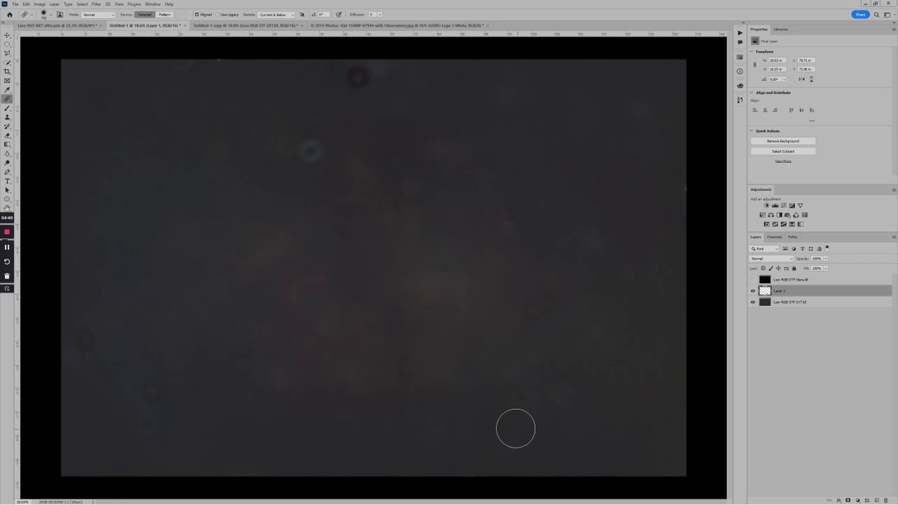
{"action": "mouse_move", "coordinate": [515, 428]}
{"action": "left_mouse_down"}
{"action": "mouse_move", "coordinate": [495, 416]}
{"action": "mouse_move", "coordinate": [504, 423]}
{"action": "left_mouse_up"}
{"action": "mouse_move", "coordinate": [523, 367]}
{"action": "left_mouse_down"}
{"action": "mouse_move", "coordinate": [502, 366]}
{"action": "mouse_move", "coordinate": [544, 374]}
{"action": "left_mouse_up"}
{"action": "left_click_drag", "start_coordinate": [555, 299], "coordinate": [543, 305]}
{"action": "left_click_drag", "start_coordinate": [519, 439], "coordinate": [499, 416]}
{"action": "mouse_move", "coordinate": [147, 402]}
{"action": "left_mouse_down"}
{"action": "mouse_move", "coordinate": [154, 402]}
{"action": "mouse_move", "coordinate": [139, 395]}
{"action": "left_mouse_up"}
{"action": "mouse_move", "coordinate": [102, 330]}
{"action": "left_mouse_down"}
{"action": "mouse_move", "coordinate": [83, 344]}
{"action": "mouse_move", "coordinate": [84, 332]}
{"action": "left_mouse_up"}
{"action": "mouse_move", "coordinate": [280, 155]}
{"action": "left_mouse_down"}
{"action": "mouse_move", "coordinate": [308, 149]}
{"action": "mouse_move", "coordinate": [280, 140]}
{"action": "mouse_move", "coordinate": [295, 98]}
{"action": "mouse_move", "coordinate": [363, 80]}
{"action": "mouse_move", "coordinate": [355, 77]}
{"action": "left_mouse_up"}
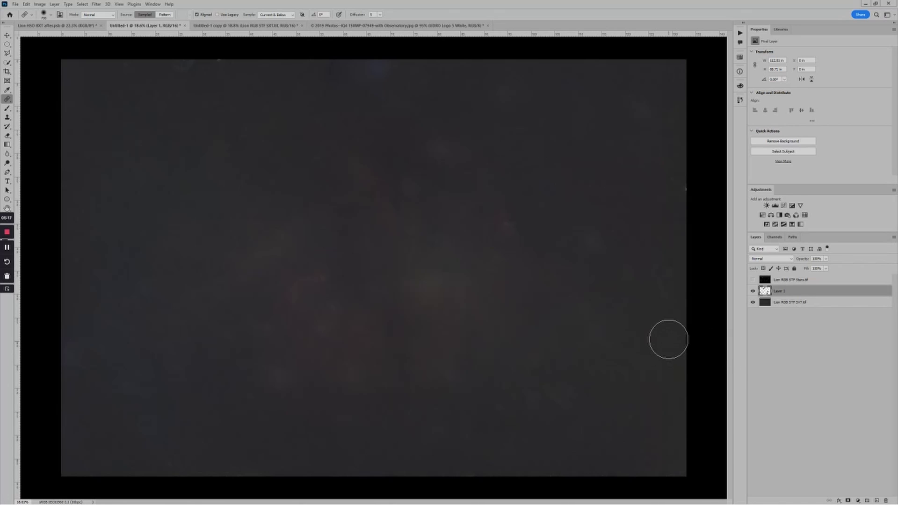
{"action": "left_click", "coordinate": [666, 358], "text": "alt"}
{"action": "left_click", "coordinate": [677, 195]}
Compare the starless background with and without the healing layer, and show the healing and stars layers again
{"action": "left_click", "coordinate": [753, 291]}
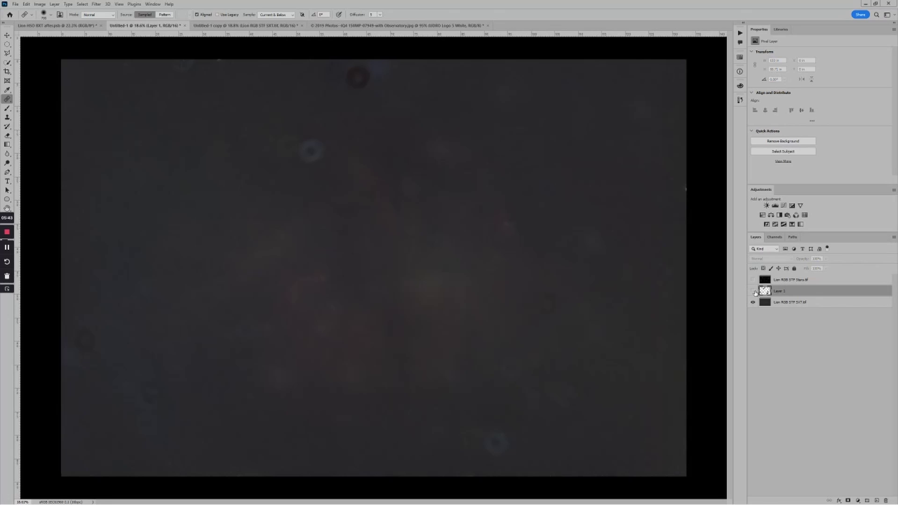
{"action": "left_click", "coordinate": [753, 291]}
{"action": "left_click", "coordinate": [753, 291]}
{"action": "left_click", "coordinate": [753, 291]}
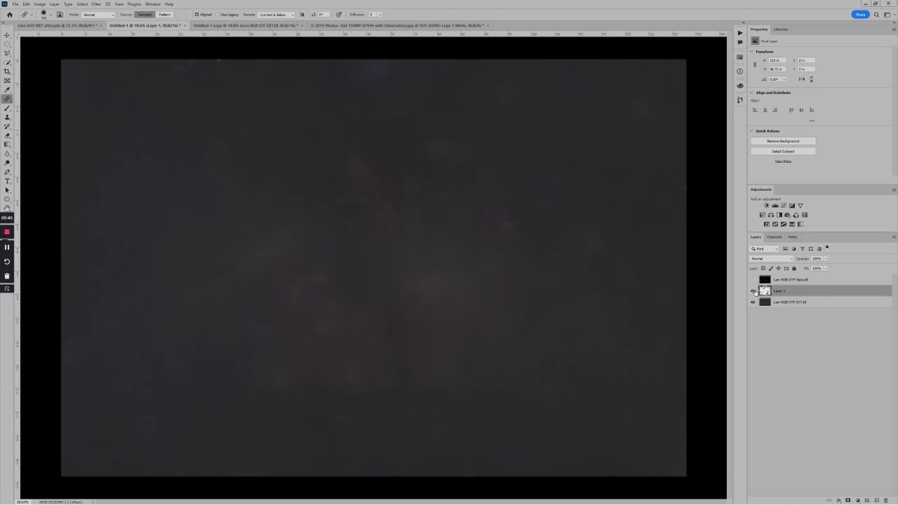
{"action": "left_click", "coordinate": [753, 291]}
{"action": "left_click", "coordinate": [753, 290]}
{"action": "left_click", "coordinate": [753, 291]}
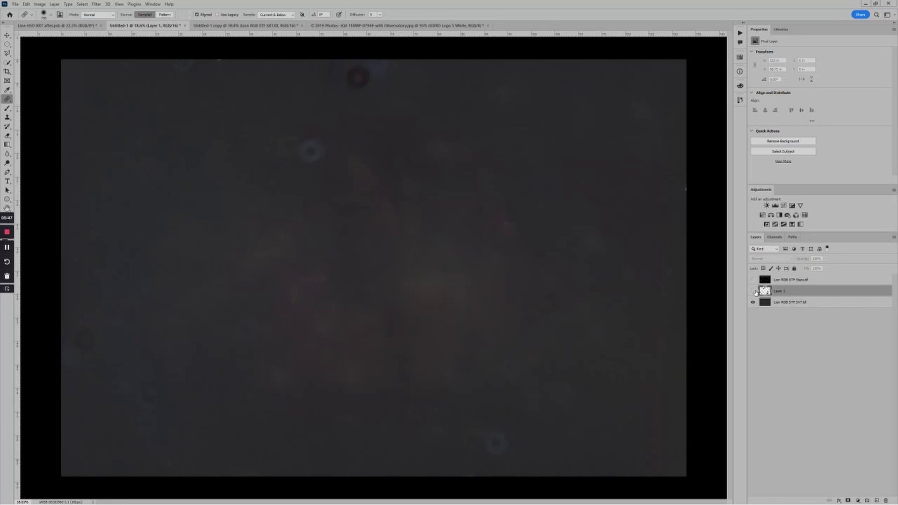
{"action": "left_click", "coordinate": [754, 291]}
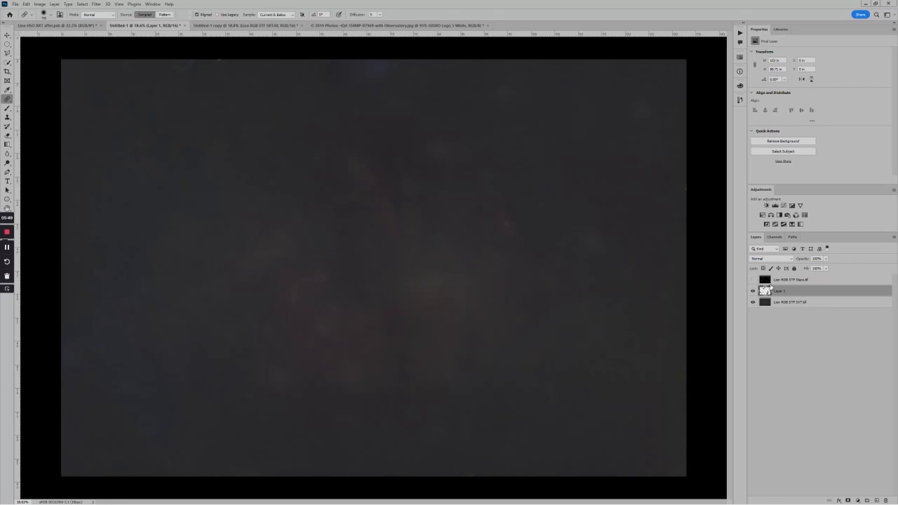
{"action": "left_click", "coordinate": [753, 279]}
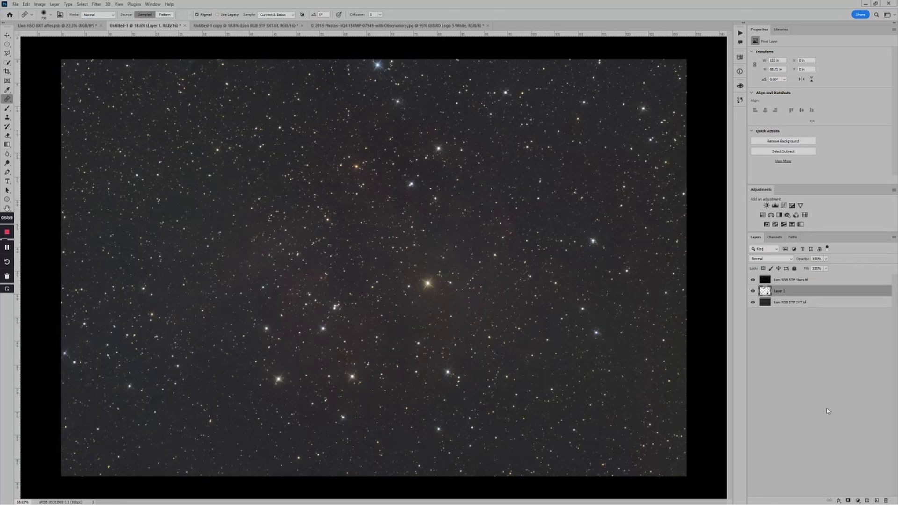
Add a Levels adjustment between the healing and stars layers, setting the RGB black input to 18 and midtones to 1.20
{"action": "mouse_move", "coordinate": [896, 481]}
{"action": "left_click", "coordinate": [775, 206]}
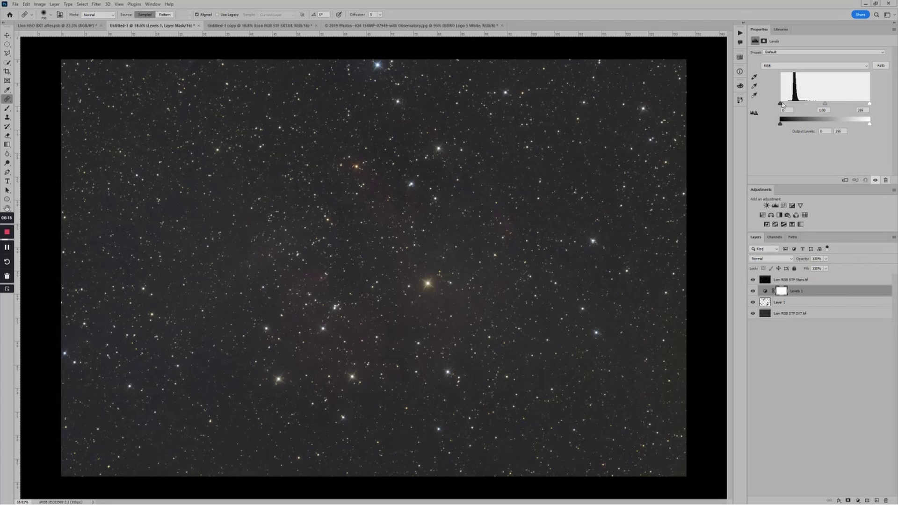
{"action": "left_click_drag", "start_coordinate": [781, 105], "coordinate": [824, 105]}
Raise the black input slightly in the Red and Blue channels of the Levels adjustment
{"action": "left_click", "coordinate": [777, 66]}
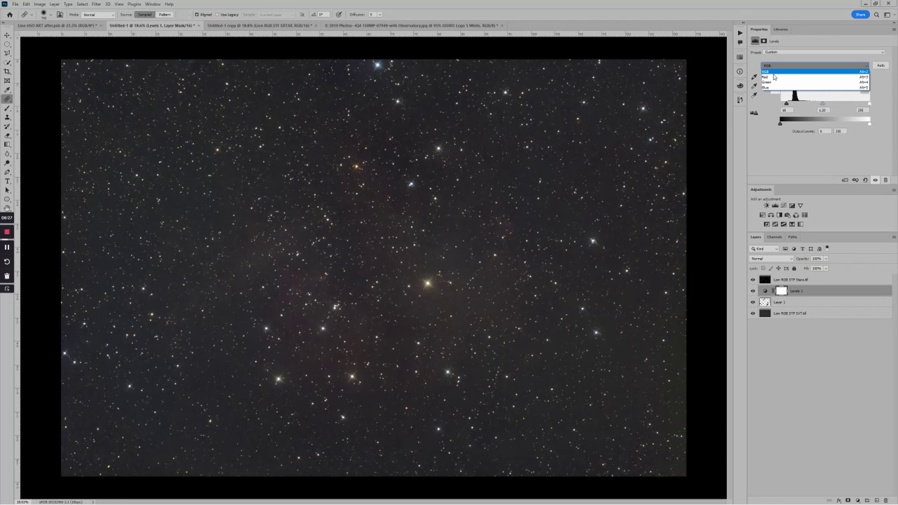
{"action": "left_click", "coordinate": [776, 74]}
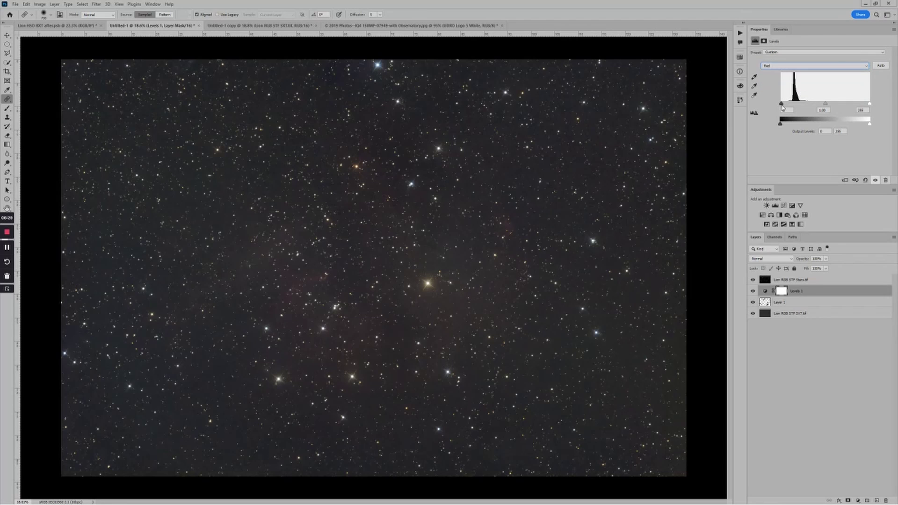
{"action": "left_click_drag", "start_coordinate": [784, 107], "coordinate": [784, 108]}
{"action": "left_click", "coordinate": [779, 68]}
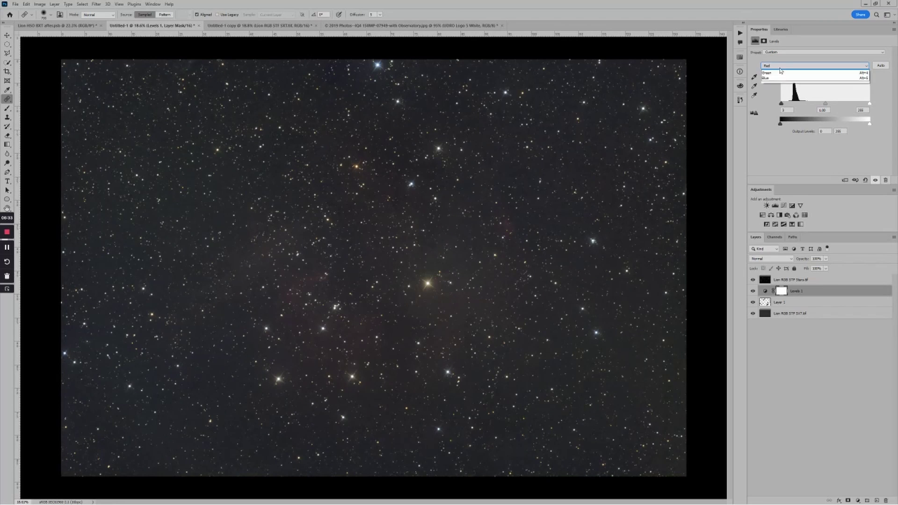
{"action": "left_click", "coordinate": [775, 88]}
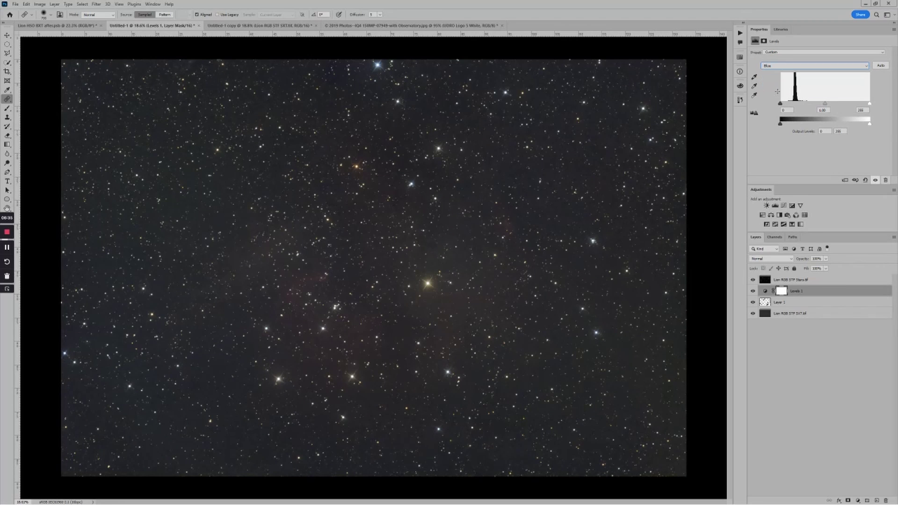
{"action": "left_click_drag", "start_coordinate": [781, 104], "coordinate": [784, 105]}
Raise the combined RGB black input further, set the white input to 187, and delete the Levels adjustment layer
{"action": "left_click", "coordinate": [785, 67]}
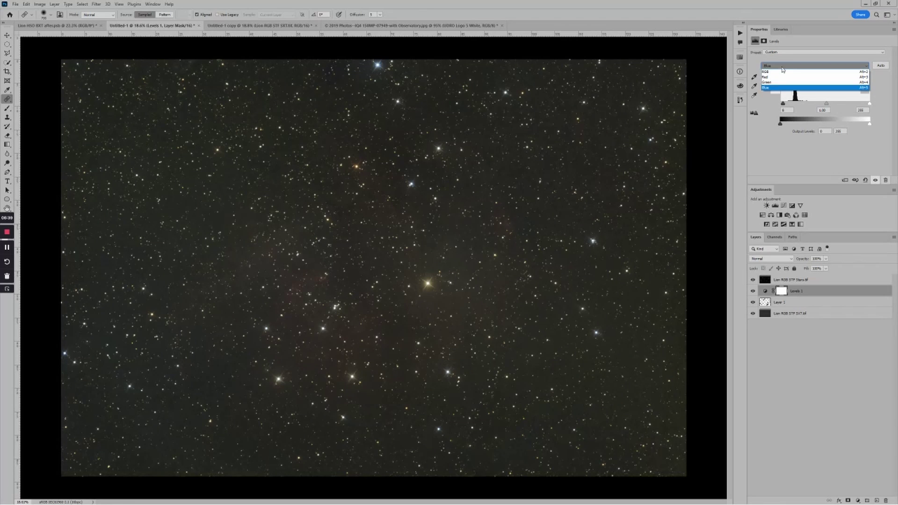
{"action": "left_click", "coordinate": [781, 71]}
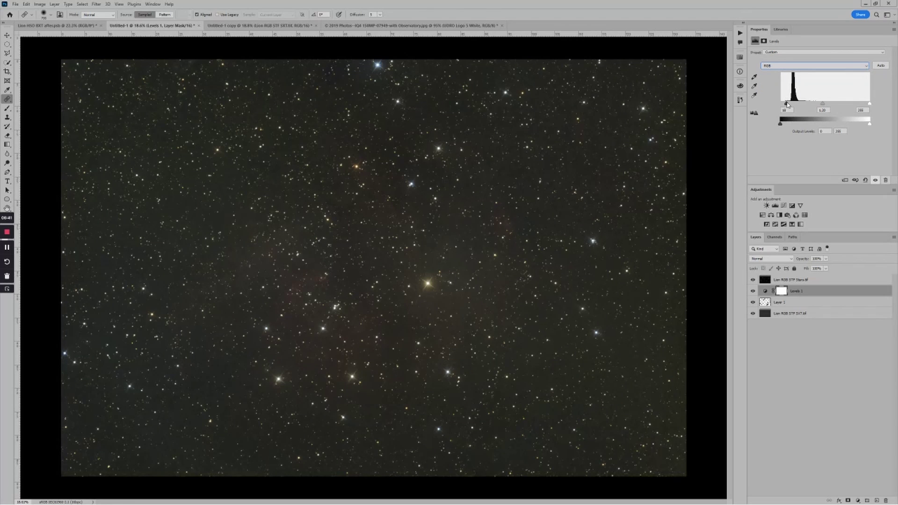
{"action": "left_click_drag", "start_coordinate": [787, 105], "coordinate": [789, 105]}
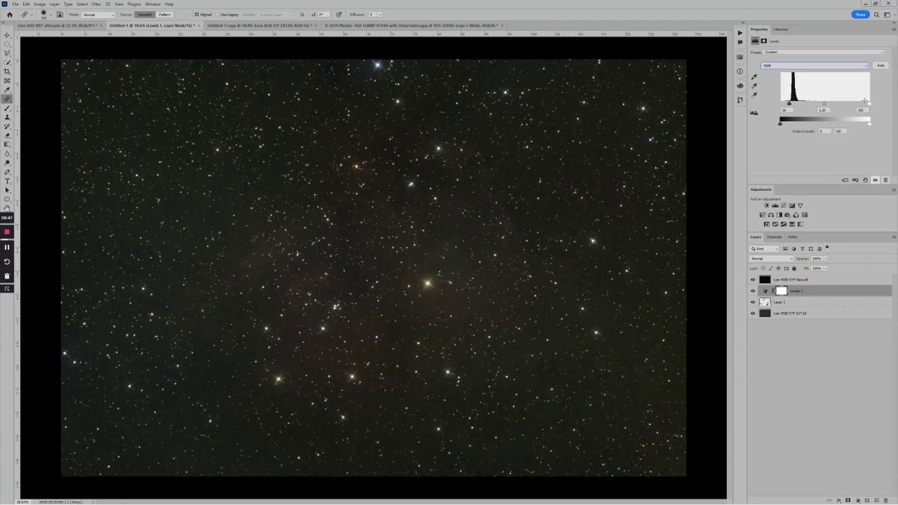
{"action": "left_click_drag", "start_coordinate": [869, 104], "coordinate": [848, 104]}
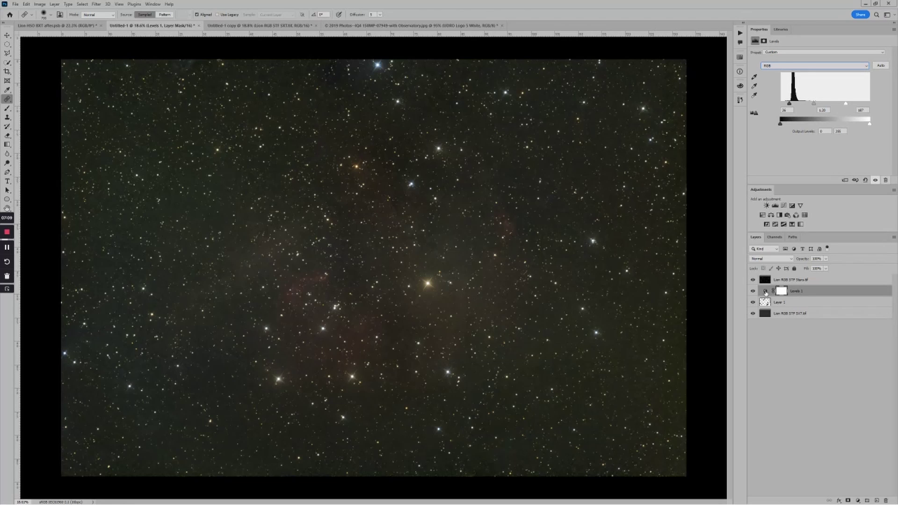
{"action": "left_click", "coordinate": [886, 180]}
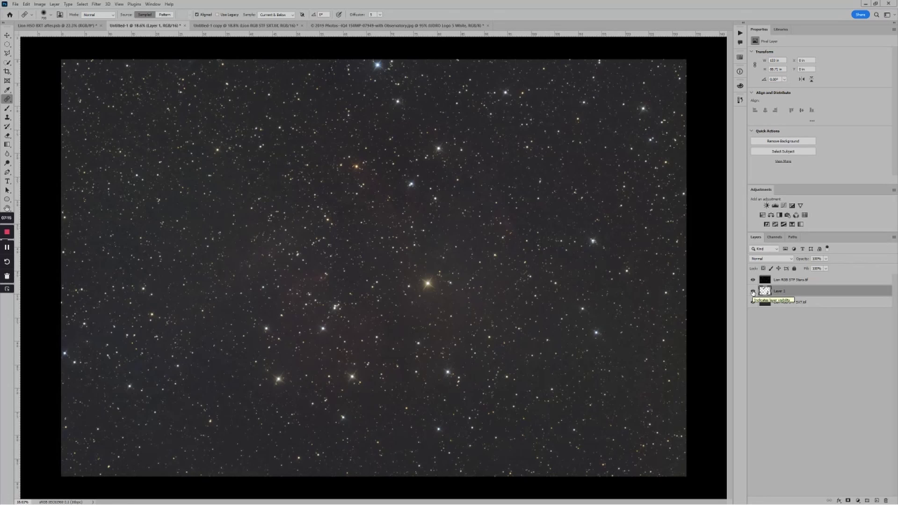
Hide the healing layer and the Lion RGB STF Stars layer so only the unretouched starless background shows
{"action": "left_click", "coordinate": [753, 292]}
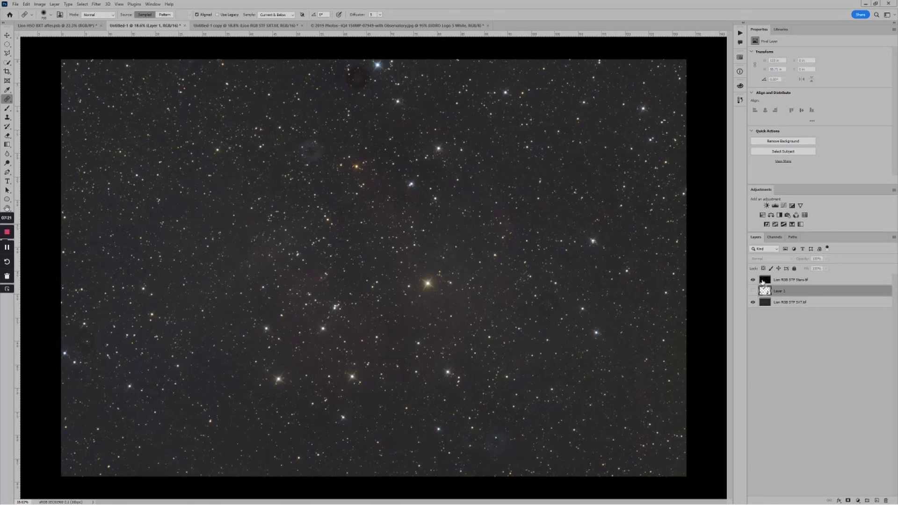
{"action": "left_click", "coordinate": [753, 280]}
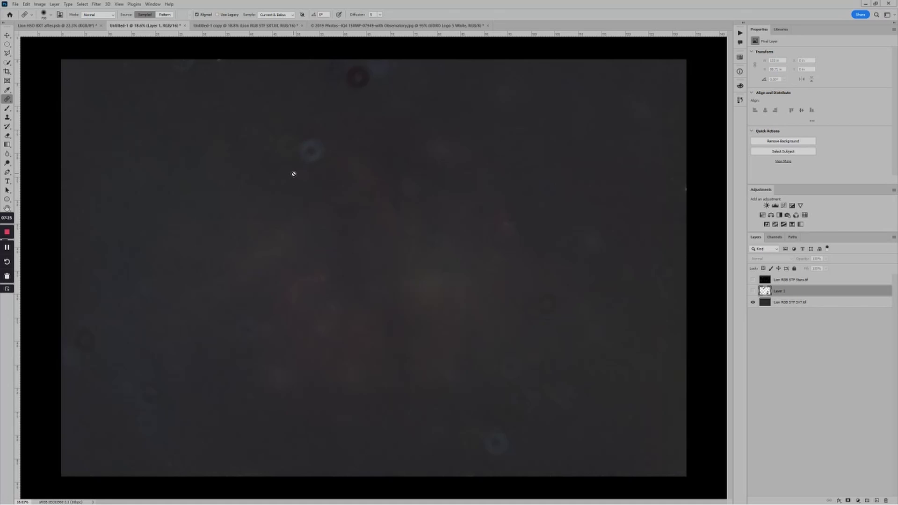
{"action": "mouse_move", "coordinate": [295, 174]}
{"action": "left_mouse_down"}
{"action": "mouse_move", "coordinate": [322, 160]}
{"action": "mouse_move", "coordinate": [331, 143]}
{"action": "mouse_move", "coordinate": [309, 167]}
{"action": "left_mouse_up"}
{"action": "scroll", "coordinate": [317, 164], "scroll_direction": "up", "scroll_amount": 1}
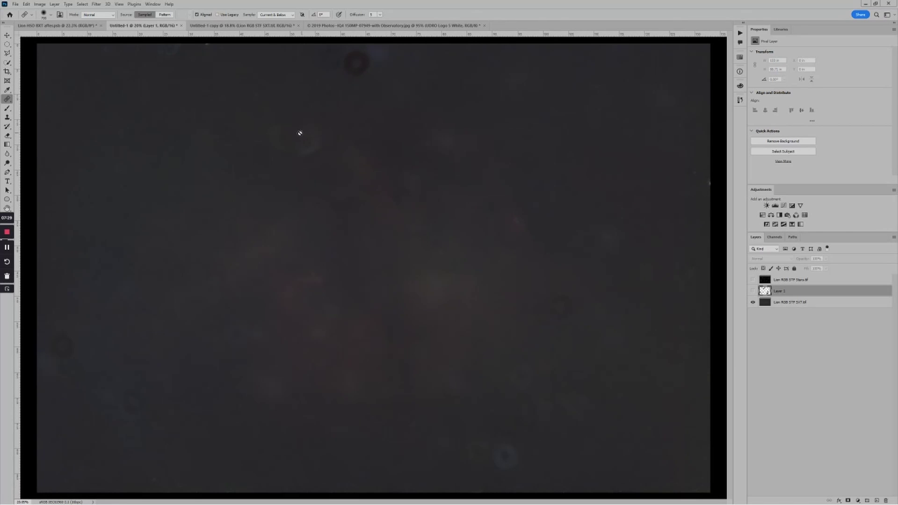
{"action": "key", "text": "ctrl+z"}
{"action": "mouse_move", "coordinate": [347, 70]}
{"action": "left_mouse_down"}
{"action": "mouse_move", "coordinate": [365, 58]}
{"action": "mouse_move", "coordinate": [355, 81]}
{"action": "left_mouse_up"}
{"action": "left_click", "coordinate": [302, 134]}
{"action": "key", "text": "ctrl+z"}
Add a new empty layer above the hidden healing layer, try healing the bluish dust ring, and undo it
{"action": "left_click", "coordinate": [876, 501]}
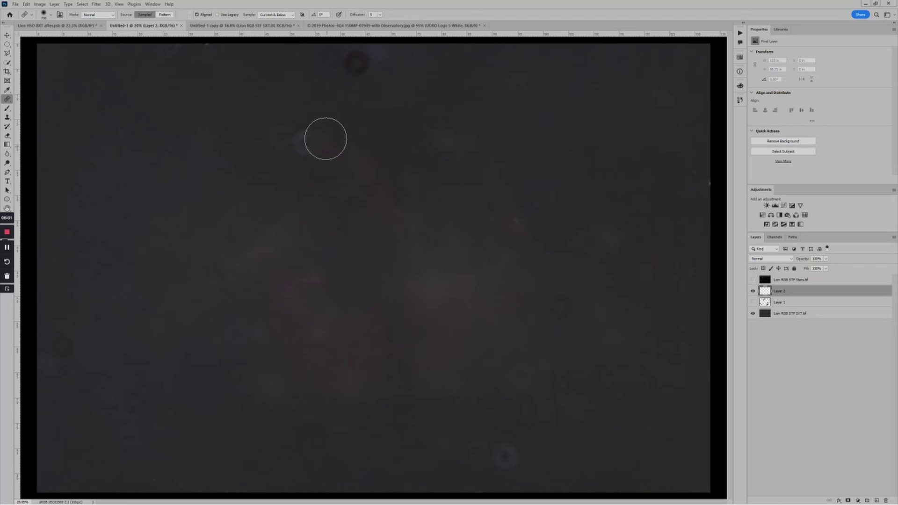
{"action": "left_click", "coordinate": [308, 149]}
{"action": "key", "text": "ctrl+z"}
Paint over the bluish dust ring with the Brush on the empty Layer 2 until it blends into the background
{"action": "scroll", "coordinate": [277, 130], "scroll_direction": "up", "scroll_amount": 3}
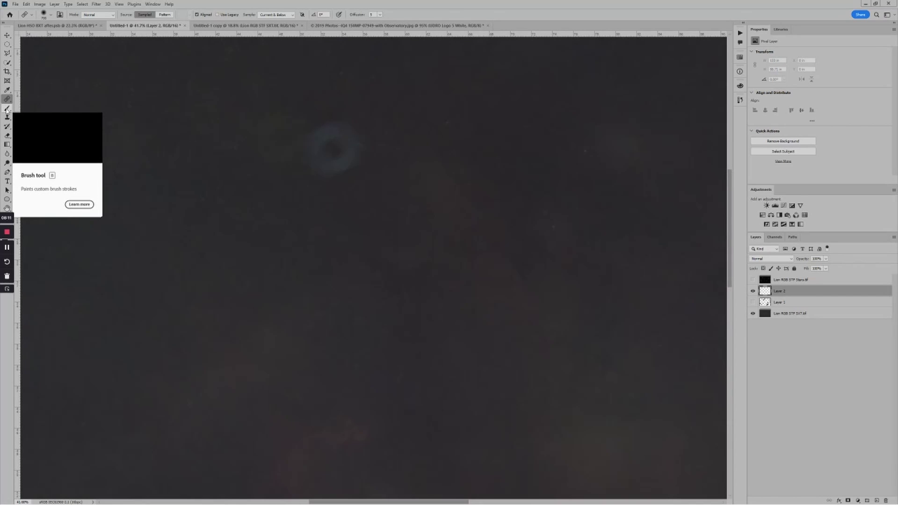
{"action": "left_click", "coordinate": [7, 110]}
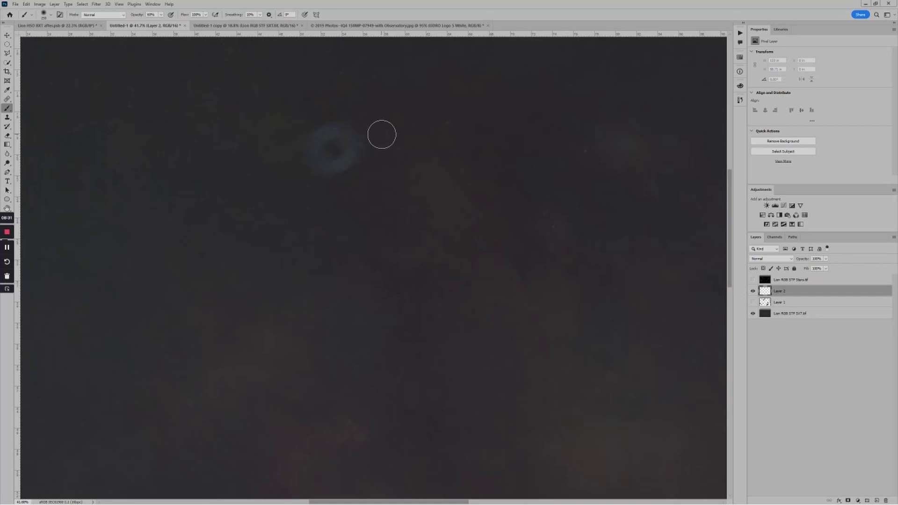
{"action": "mouse_move", "coordinate": [382, 134]}
{"action": "left_mouse_down"}
{"action": "mouse_move", "coordinate": [357, 168]}
{"action": "mouse_move", "coordinate": [345, 160]}
{"action": "mouse_move", "coordinate": [365, 151]}
{"action": "mouse_move", "coordinate": [345, 162]}
{"action": "mouse_move", "coordinate": [343, 134]}
{"action": "mouse_move", "coordinate": [319, 134]}
{"action": "mouse_move", "coordinate": [316, 158]}
{"action": "mouse_move", "coordinate": [344, 156]}
{"action": "mouse_move", "coordinate": [349, 145]}
{"action": "left_mouse_up"}
{"action": "mouse_move", "coordinate": [333, 136]}
{"action": "left_mouse_down"}
{"action": "mouse_move", "coordinate": [347, 140]}
{"action": "mouse_move", "coordinate": [313, 149]}
{"action": "mouse_move", "coordinate": [321, 161]}
{"action": "mouse_move", "coordinate": [350, 151]}
{"action": "left_mouse_up"}
{"action": "mouse_move", "coordinate": [335, 178]}
{"action": "left_mouse_down"}
{"action": "mouse_move", "coordinate": [293, 126]}
{"action": "mouse_move", "coordinate": [269, 131]}
{"action": "mouse_move", "coordinate": [276, 148]}
{"action": "mouse_move", "coordinate": [363, 135]}
{"action": "mouse_move", "coordinate": [371, 201]}
{"action": "mouse_move", "coordinate": [326, 127]}
{"action": "mouse_move", "coordinate": [417, 195]}
{"action": "mouse_move", "coordinate": [463, 206]}
{"action": "mouse_move", "coordinate": [437, 206]}
{"action": "left_mouse_up"}
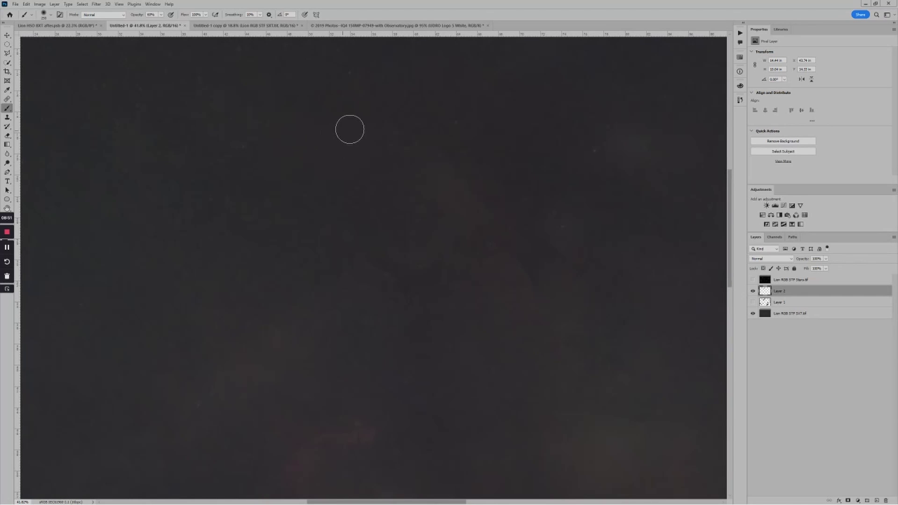
{"action": "mouse_move", "coordinate": [357, 133]}
{"action": "left_mouse_down"}
{"action": "mouse_move", "coordinate": [268, 143]}
{"action": "mouse_move", "coordinate": [282, 120]}
{"action": "left_mouse_up"}
{"action": "scroll", "coordinate": [374, 150], "scroll_direction": "up", "scroll_amount": 3}
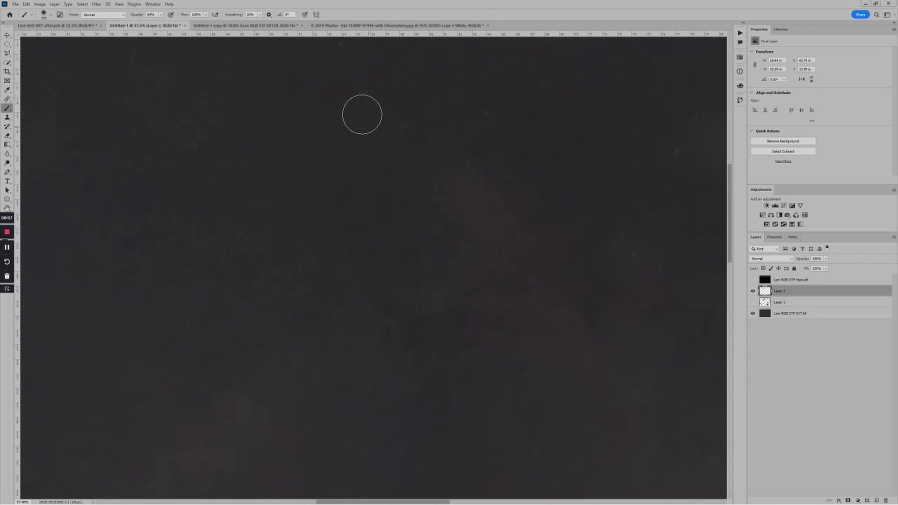
{"action": "scroll", "coordinate": [370, 167], "scroll_direction": "up", "scroll_amount": 1}
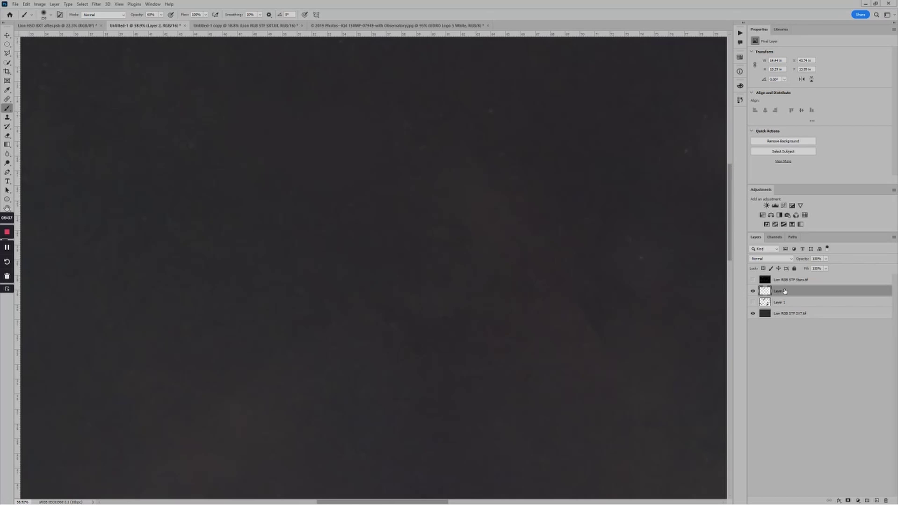
Try the Darken blend mode on the painted Layer 2, and delete that layer
{"action": "left_click", "coordinate": [781, 261]}
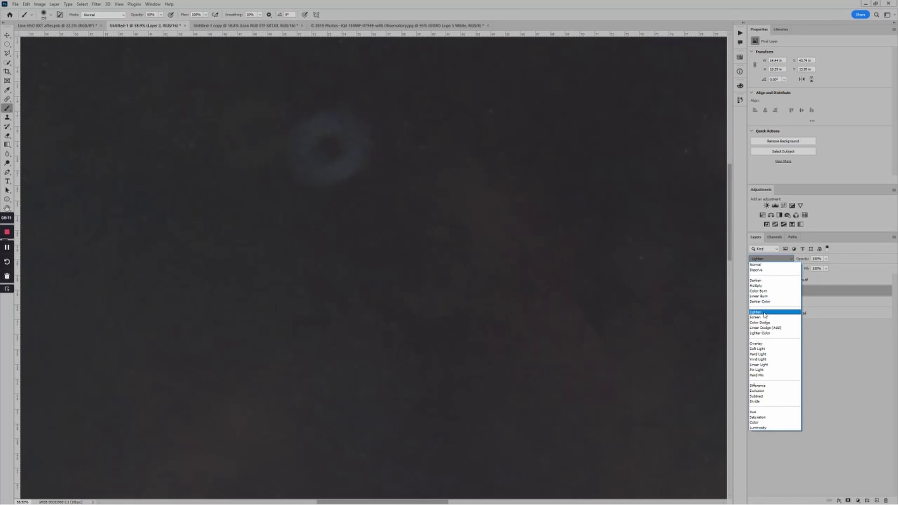
{"action": "left_click", "coordinate": [766, 281]}
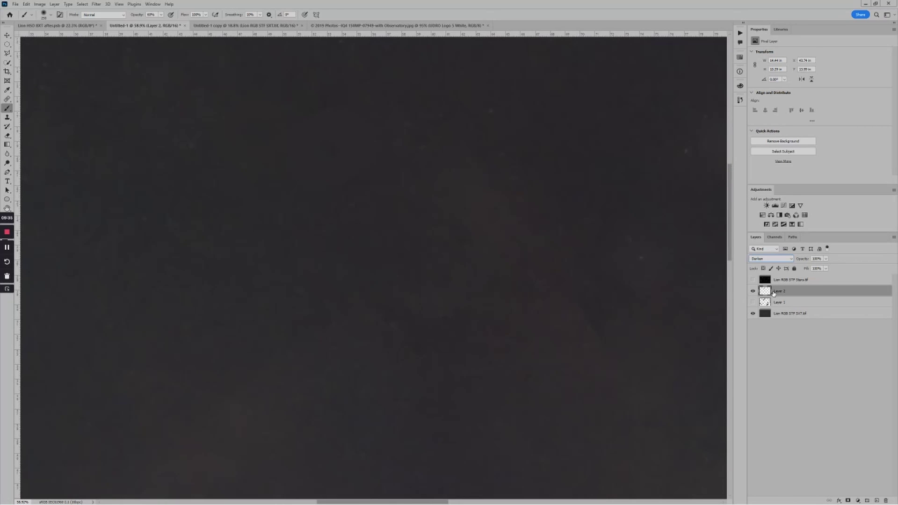
{"action": "left_click_drag", "start_coordinate": [764, 290], "coordinate": [886, 500]}
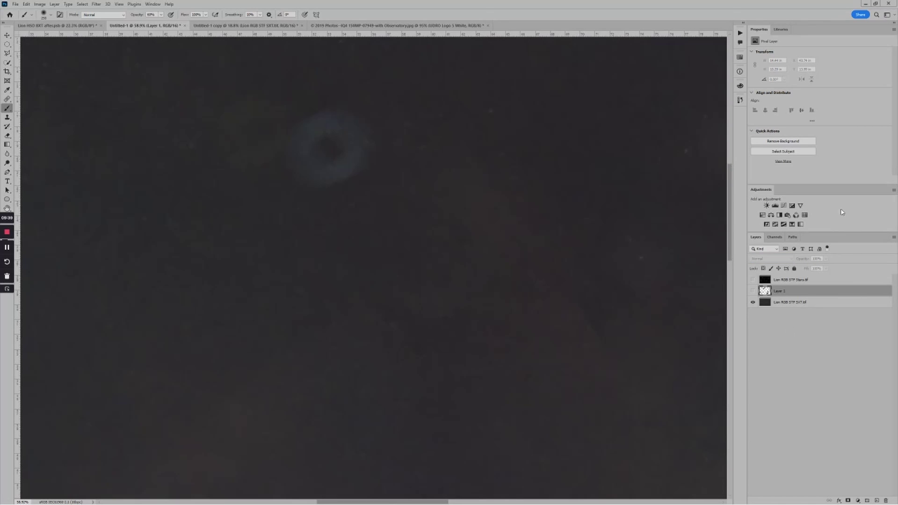
Add a new empty layer above the hidden healing layer and set its blend mode to Darken
{"action": "left_click", "coordinate": [877, 501]}
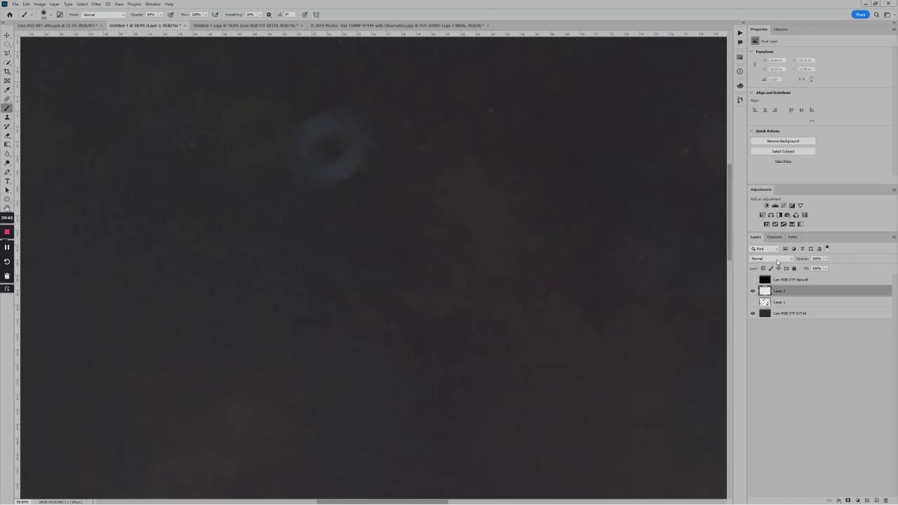
{"action": "left_click", "coordinate": [777, 262]}
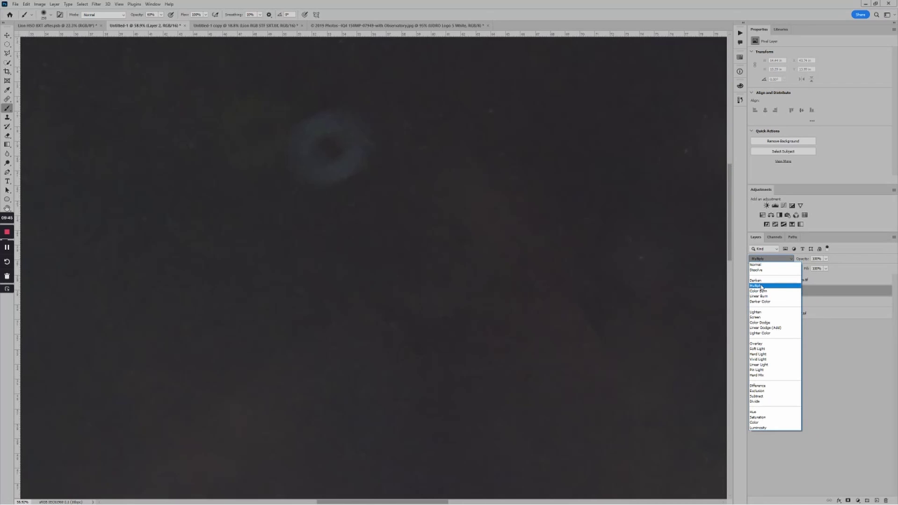
{"action": "left_click", "coordinate": [756, 280]}
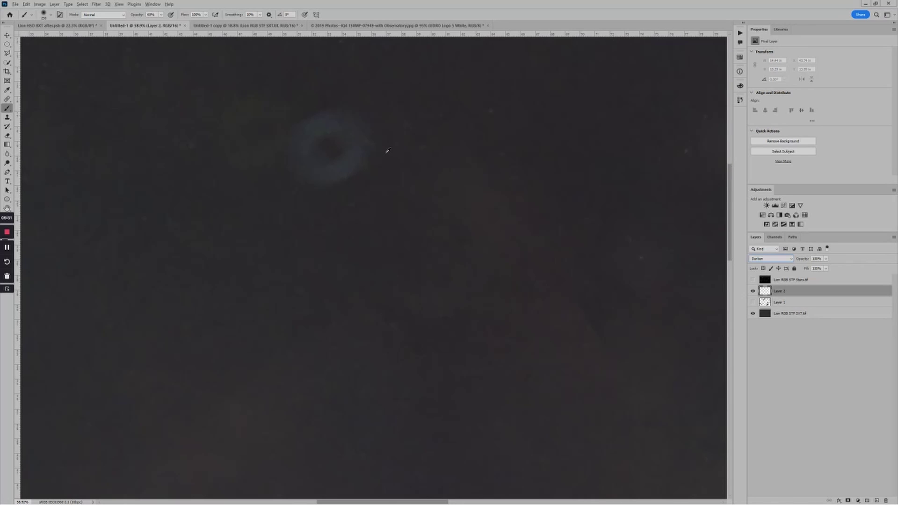
Sample the background beside the bluish dust ring and paint over the ring and its surroundings on the Darken layer with a smaller brush
{"action": "left_click", "coordinate": [388, 150], "text": "alt"}
{"action": "key", "text": "bracketleft"}
{"action": "key", "text": "bracketleft"}
{"action": "key", "text": "bracketleft"}
{"action": "mouse_move", "coordinate": [356, 137]}
{"action": "left_mouse_down"}
{"action": "mouse_move", "coordinate": [349, 159]}
{"action": "mouse_move", "coordinate": [329, 173]}
{"action": "mouse_move", "coordinate": [307, 161]}
{"action": "mouse_move", "coordinate": [314, 125]}
{"action": "mouse_move", "coordinate": [345, 126]}
{"action": "mouse_move", "coordinate": [349, 168]}
{"action": "mouse_move", "coordinate": [326, 175]}
{"action": "mouse_move", "coordinate": [357, 120]}
{"action": "mouse_move", "coordinate": [298, 127]}
{"action": "mouse_move", "coordinate": [323, 170]}
{"action": "mouse_move", "coordinate": [360, 158]}
{"action": "mouse_move", "coordinate": [321, 181]}
{"action": "mouse_move", "coordinate": [319, 149]}
{"action": "mouse_move", "coordinate": [360, 138]}
{"action": "mouse_move", "coordinate": [337, 112]}
{"action": "mouse_move", "coordinate": [301, 148]}
{"action": "mouse_move", "coordinate": [345, 117]}
{"action": "mouse_move", "coordinate": [360, 136]}
{"action": "mouse_move", "coordinate": [309, 230]}
{"action": "mouse_move", "coordinate": [331, 198]}
{"action": "mouse_move", "coordinate": [332, 219]}
{"action": "mouse_move", "coordinate": [333, 184]}
{"action": "mouse_move", "coordinate": [293, 175]}
{"action": "mouse_move", "coordinate": [290, 159]}
{"action": "mouse_move", "coordinate": [335, 173]}
{"action": "left_mouse_up"}
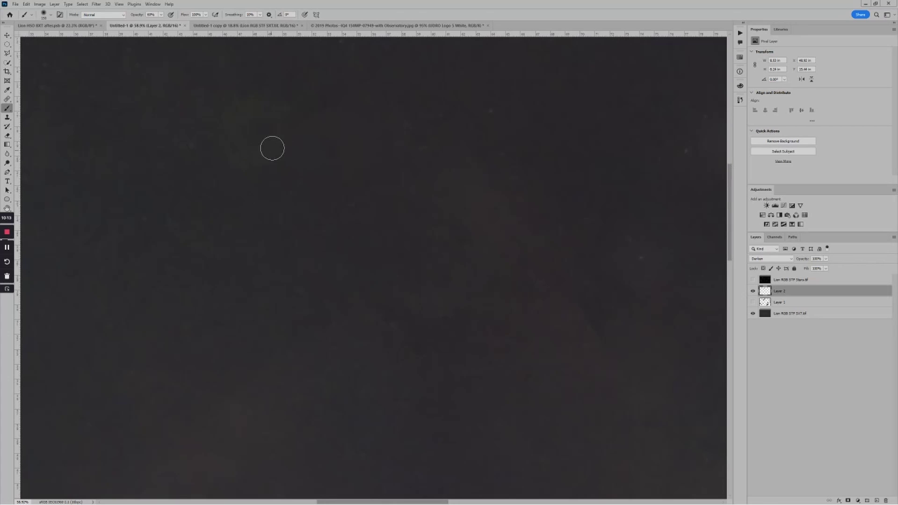
{"action": "mouse_move", "coordinate": [272, 149]}
{"action": "left_mouse_down"}
{"action": "mouse_move", "coordinate": [215, 151]}
{"action": "mouse_move", "coordinate": [272, 146]}
{"action": "mouse_move", "coordinate": [270, 107]}
{"action": "mouse_move", "coordinate": [214, 124]}
{"action": "mouse_move", "coordinate": [267, 117]}
{"action": "left_mouse_up"}
Paint over the bluish dust ring near the lower edge of the image on the Darken layer
{"action": "scroll", "coordinate": [470, 269], "scroll_direction": "down", "scroll_amount": 5}
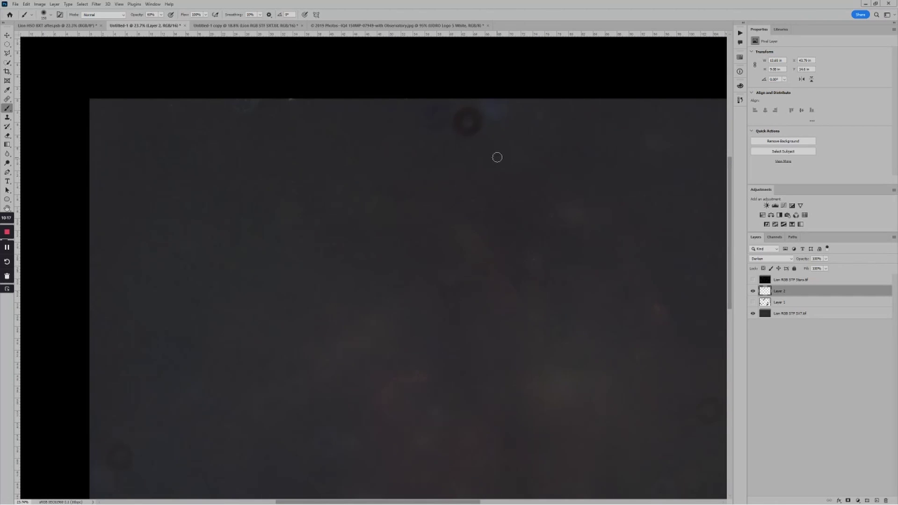
{"action": "scroll", "coordinate": [576, 281], "scroll_direction": "down", "scroll_amount": 2}
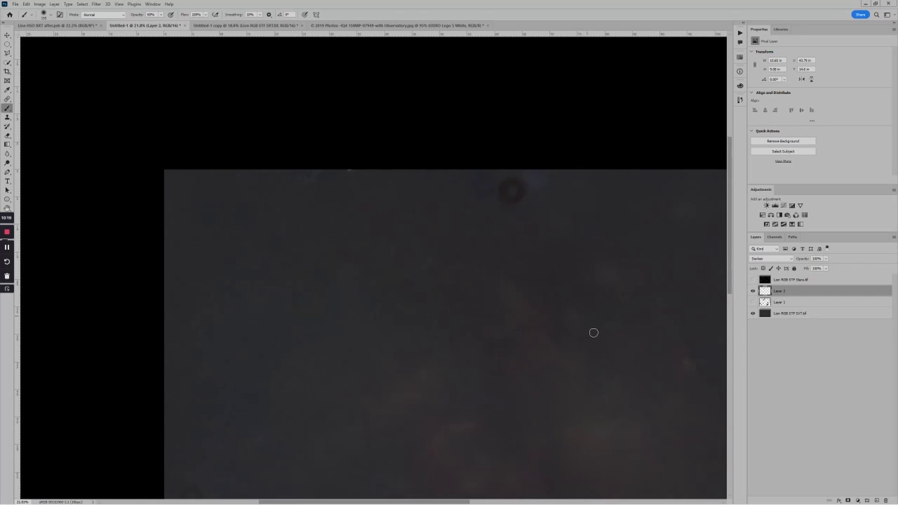
{"action": "scroll", "coordinate": [509, 425], "scroll_direction": "up", "scroll_amount": 3}
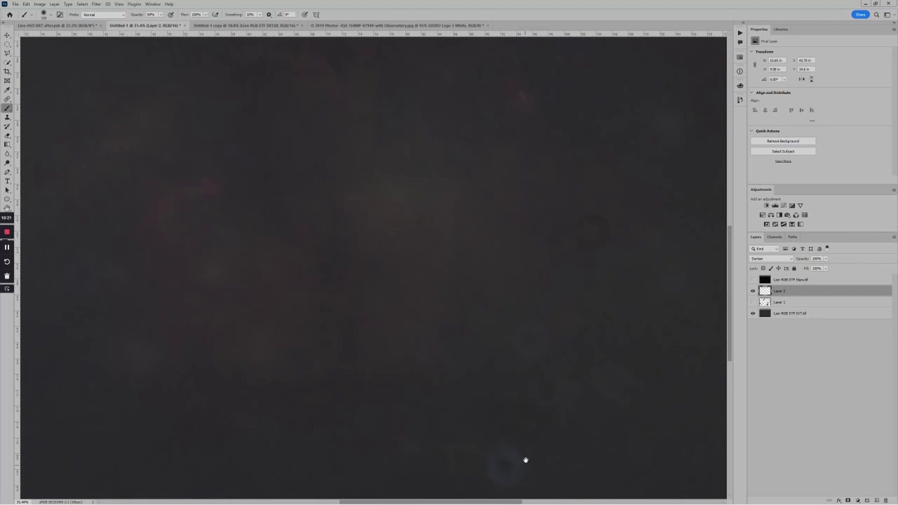
{"action": "scroll", "coordinate": [525, 461], "scroll_direction": "down", "scroll_amount": 2}
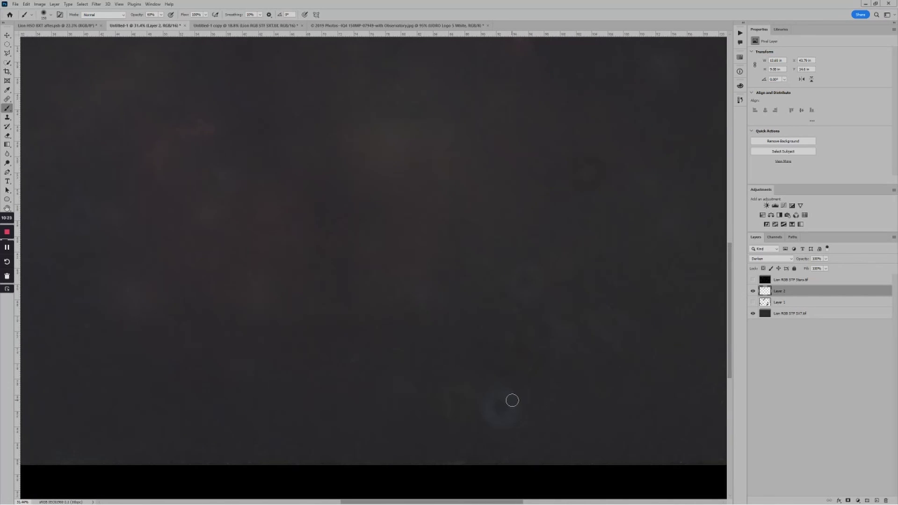
{"action": "mouse_move", "coordinate": [494, 397]}
{"action": "left_mouse_down"}
{"action": "mouse_move", "coordinate": [512, 417]}
{"action": "mouse_move", "coordinate": [509, 391]}
{"action": "mouse_move", "coordinate": [493, 393]}
{"action": "mouse_move", "coordinate": [492, 419]}
{"action": "mouse_move", "coordinate": [503, 395]}
{"action": "mouse_move", "coordinate": [514, 402]}
{"action": "mouse_move", "coordinate": [477, 397]}
{"action": "left_mouse_up"}
{"action": "mouse_move", "coordinate": [497, 427]}
{"action": "left_mouse_down"}
{"action": "mouse_move", "coordinate": [537, 294]}
{"action": "mouse_move", "coordinate": [526, 289]}
{"action": "left_mouse_up"}
Paint over the faint bluish dust ring in the image's lower-left area on the Darken layer
{"action": "left_click_drag", "start_coordinate": [94, 240], "coordinate": [235, 262]}
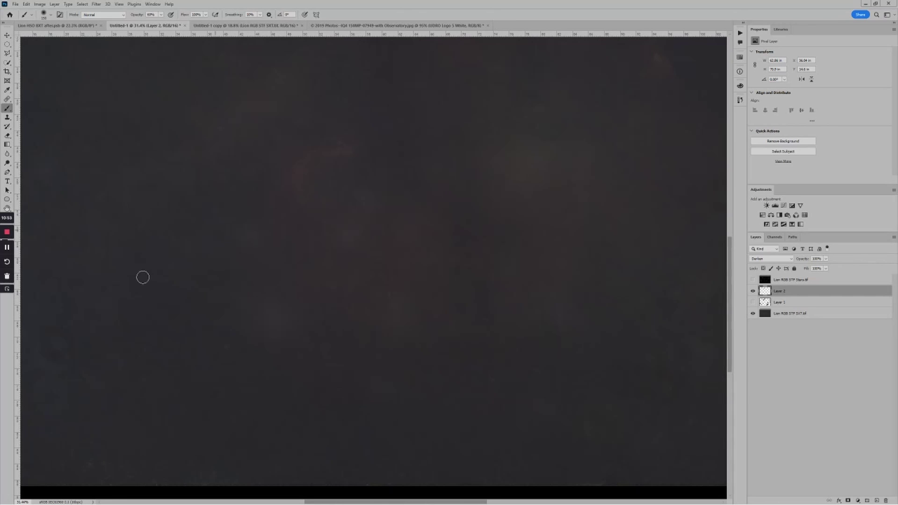
{"action": "left_click_drag", "start_coordinate": [143, 277], "coordinate": [203, 351]}
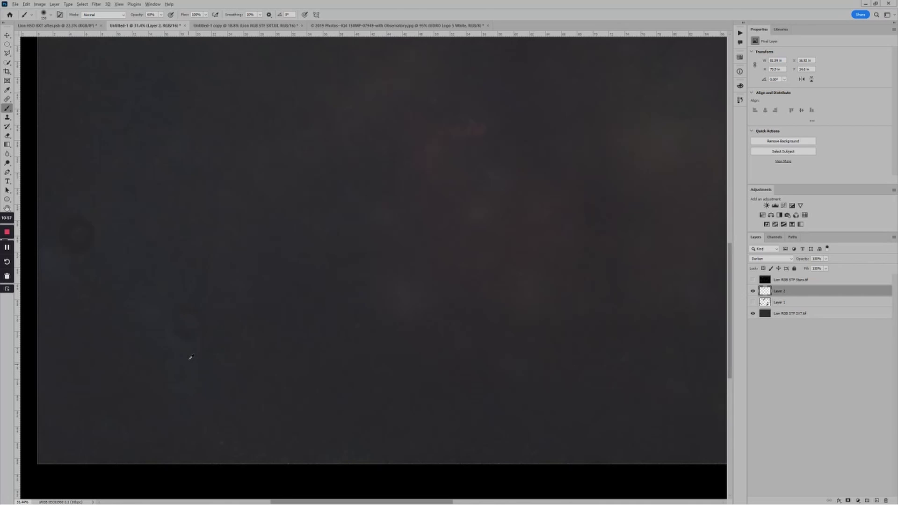
{"action": "mouse_move", "coordinate": [179, 319]}
{"action": "left_mouse_down"}
{"action": "mouse_move", "coordinate": [170, 337]}
{"action": "mouse_move", "coordinate": [187, 345]}
{"action": "mouse_move", "coordinate": [182, 322]}
{"action": "left_mouse_up"}
Add a new layer above the Darken layer, set its blend mode to Lighten, and name it Lighten
{"action": "left_click", "coordinate": [876, 501]}
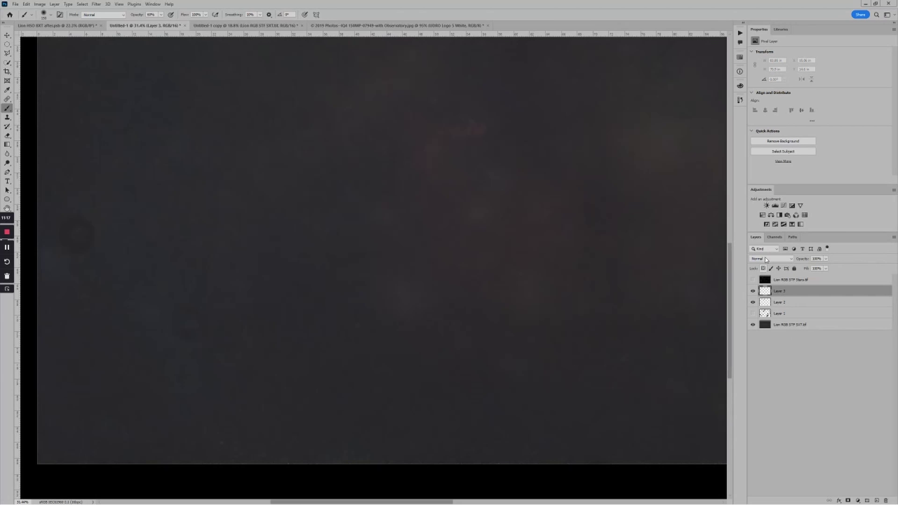
{"action": "left_click", "coordinate": [766, 260]}
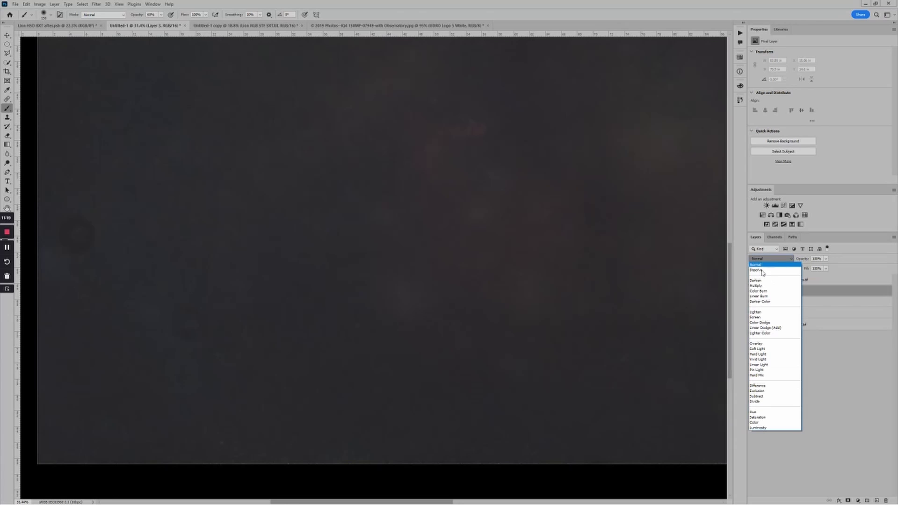
{"action": "left_click", "coordinate": [756, 312]}
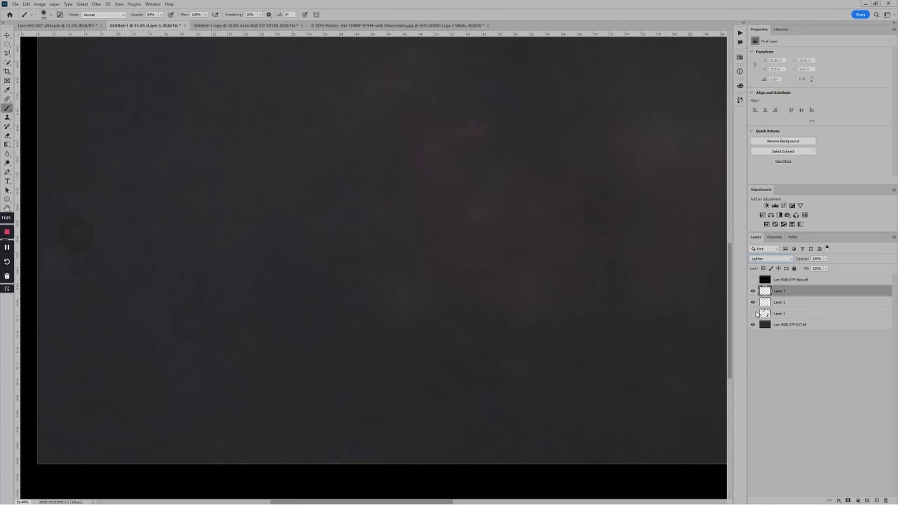
{"action": "double_click", "coordinate": [780, 291]}
{"action": "key", "text": "Return"}
Sample the background beside the dark dust ring near the image's left edge and paint out it and nearby dark marks on the Lighten layer
{"action": "left_click", "coordinate": [96, 217], "text": "alt"}
{"action": "left_click_drag", "start_coordinate": [90, 231], "coordinate": [85, 225]}
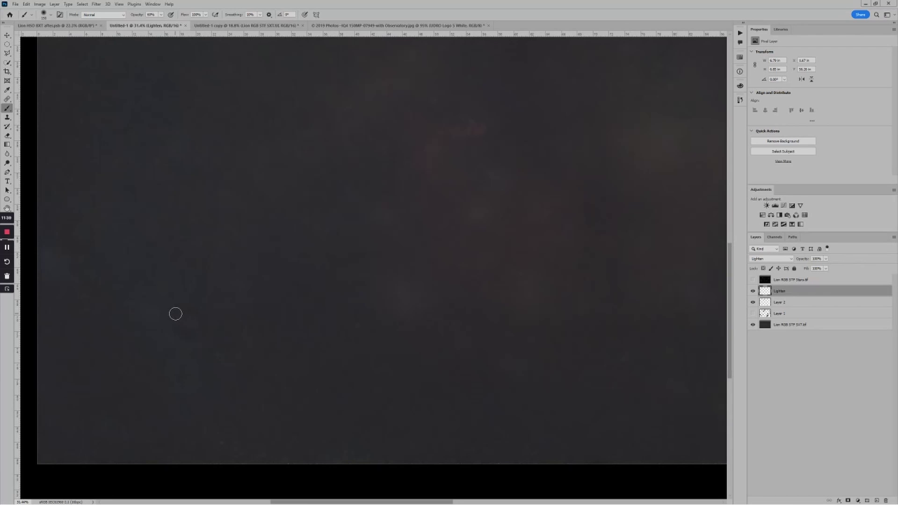
{"action": "mouse_move", "coordinate": [197, 324]}
{"action": "left_mouse_down"}
{"action": "mouse_move", "coordinate": [183, 325]}
{"action": "mouse_move", "coordinate": [190, 335]}
{"action": "mouse_move", "coordinate": [183, 307]}
{"action": "mouse_move", "coordinate": [205, 321]}
{"action": "mouse_move", "coordinate": [324, 341]}
{"action": "left_mouse_up"}
{"action": "left_click_drag", "start_coordinate": [437, 355], "coordinate": [359, 383]}
{"action": "mouse_move", "coordinate": [686, 409]}
{"action": "left_mouse_down"}
{"action": "mouse_move", "coordinate": [639, 370]}
{"action": "mouse_move", "coordinate": [609, 365]}
{"action": "mouse_move", "coordinate": [605, 385]}
{"action": "mouse_move", "coordinate": [623, 391]}
{"action": "mouse_move", "coordinate": [580, 320]}
{"action": "mouse_move", "coordinate": [566, 255]}
{"action": "left_mouse_up"}
Paint over the dark reddish dust ring near the image's upper edge on the Lighten layer with a smaller brush
{"action": "scroll", "coordinate": [565, 255], "scroll_direction": "down", "scroll_amount": 3}
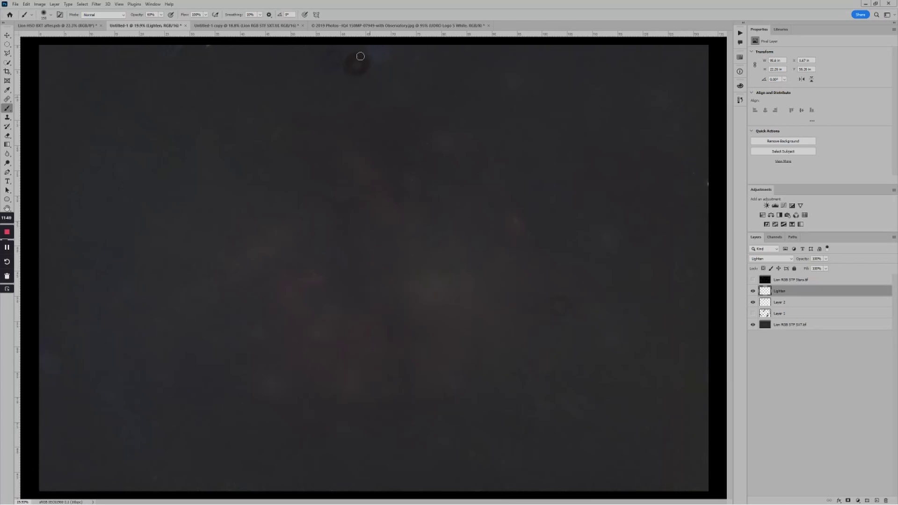
{"action": "scroll", "coordinate": [360, 56], "scroll_direction": "up", "scroll_amount": 5}
{"action": "left_click_drag", "start_coordinate": [382, 81], "coordinate": [401, 201]}
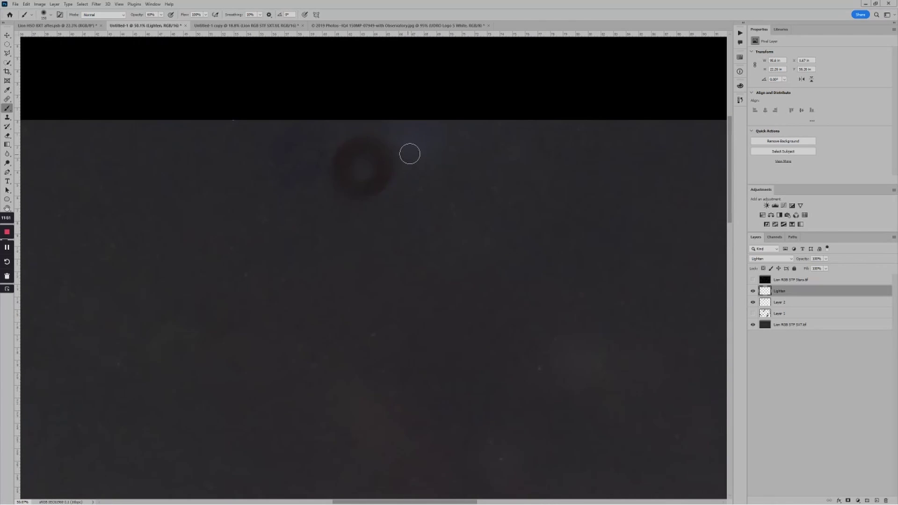
{"action": "key", "text": "bracketleft"}
{"action": "key", "text": "bracketleft"}
{"action": "key", "text": "bracketleft"}
{"action": "key", "text": "bracketleft"}
{"action": "key", "text": "bracketleft"}
{"action": "key", "text": "bracketleft"}
{"action": "mouse_move", "coordinate": [358, 145]}
{"action": "left_mouse_down"}
{"action": "mouse_move", "coordinate": [347, 177]}
{"action": "mouse_move", "coordinate": [346, 152]}
{"action": "mouse_move", "coordinate": [337, 170]}
{"action": "mouse_move", "coordinate": [353, 192]}
{"action": "mouse_move", "coordinate": [376, 182]}
{"action": "mouse_move", "coordinate": [382, 163]}
{"action": "mouse_move", "coordinate": [354, 142]}
{"action": "left_mouse_up"}
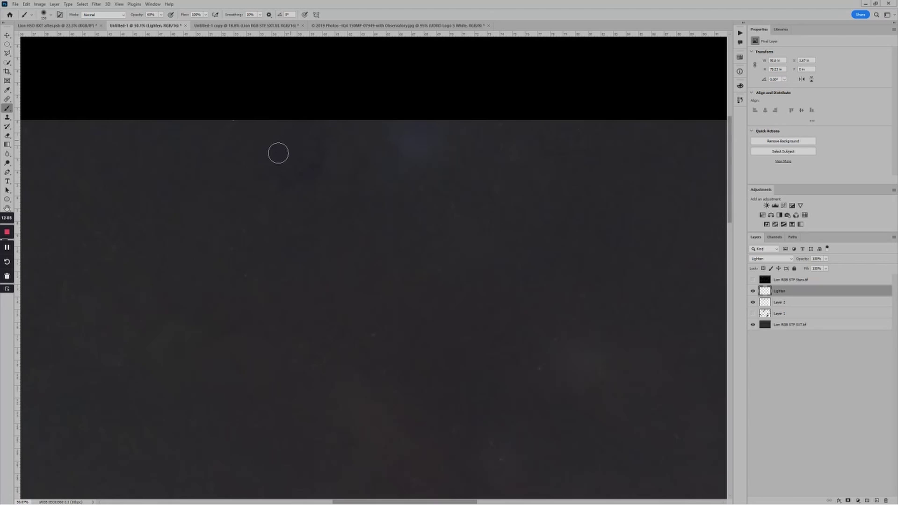
Paint over the faint dark dust ring in the right half of the image on the Lighten layer
{"action": "scroll", "coordinate": [388, 181], "scroll_direction": "down", "scroll_amount": 5}
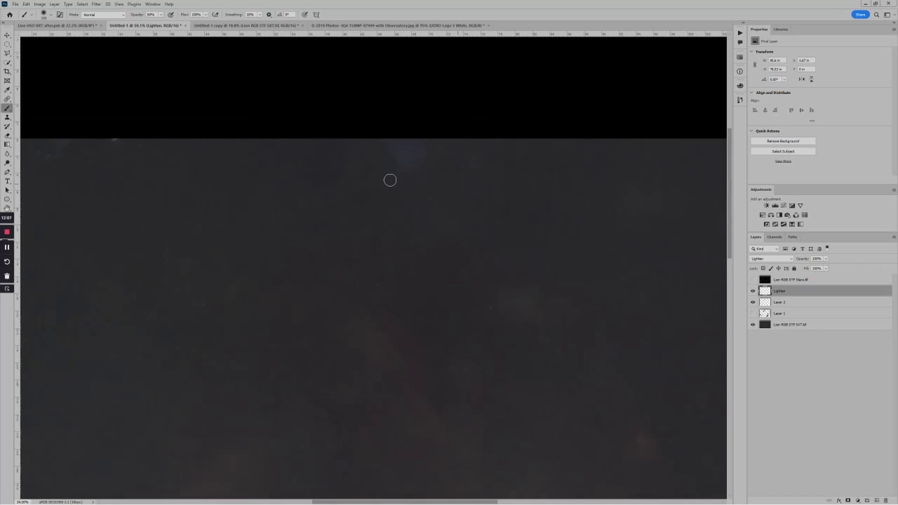
{"action": "scroll", "coordinate": [573, 353], "scroll_direction": "up", "scroll_amount": 2}
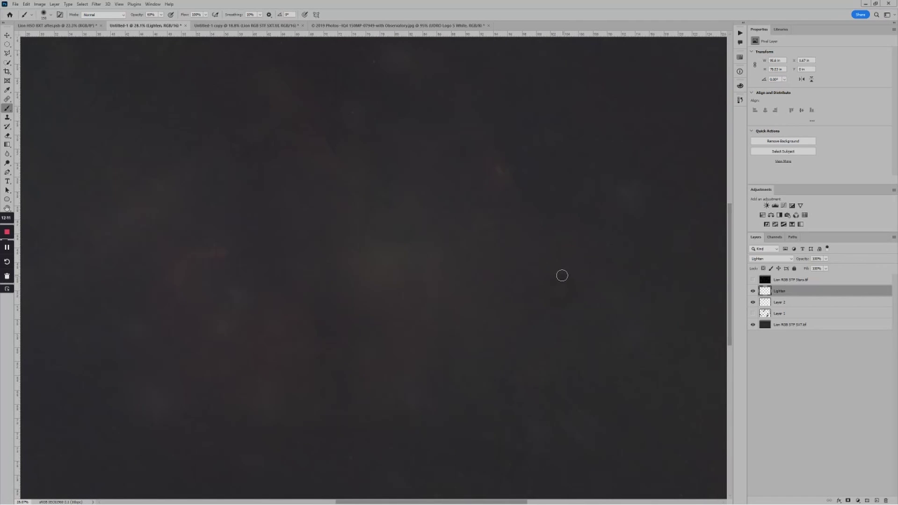
{"action": "mouse_move", "coordinate": [562, 275]}
{"action": "left_mouse_down"}
{"action": "mouse_move", "coordinate": [541, 289]}
{"action": "mouse_move", "coordinate": [513, 287]}
{"action": "left_mouse_up"}
{"action": "scroll", "coordinate": [505, 219], "scroll_direction": "down", "scroll_amount": 2}
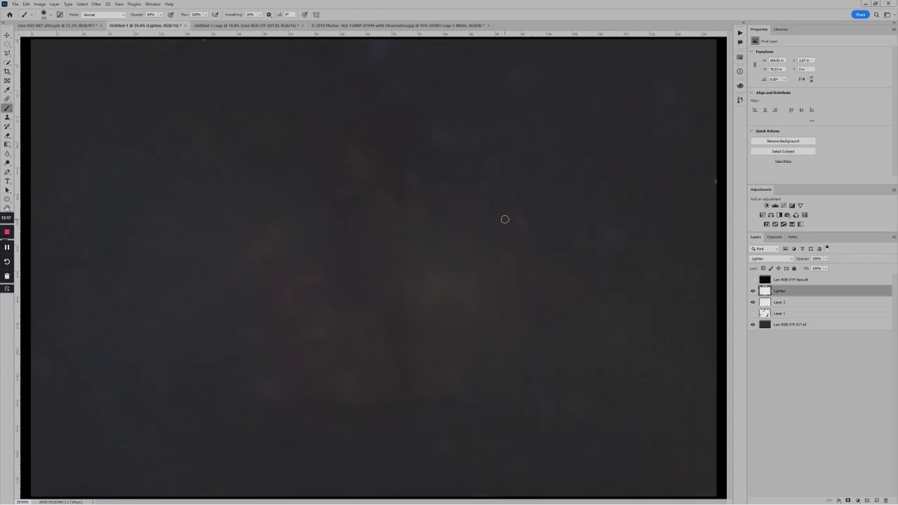
Make the Darken layer active and touch up remaining faint dust marks across the starless background
{"action": "scroll", "coordinate": [517, 225], "scroll_direction": "down", "scroll_amount": 1}
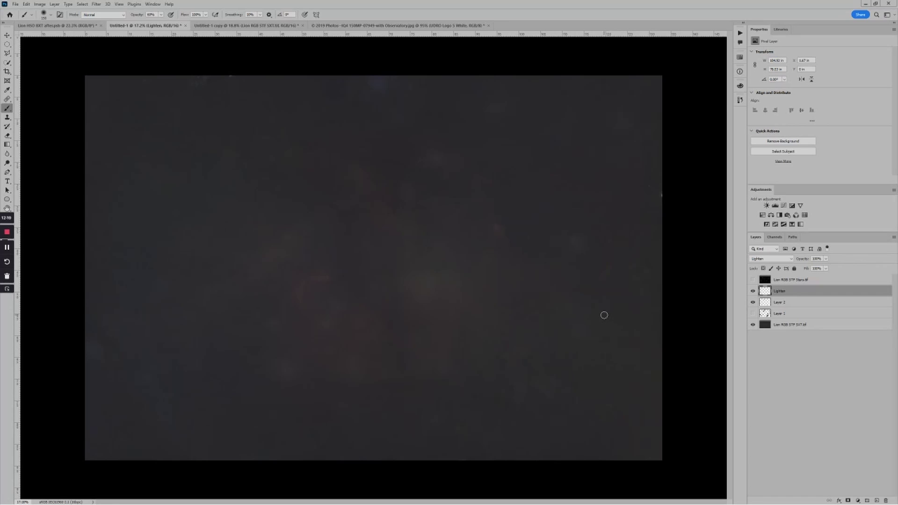
{"action": "scroll", "coordinate": [268, 169], "scroll_direction": "up", "scroll_amount": 3}
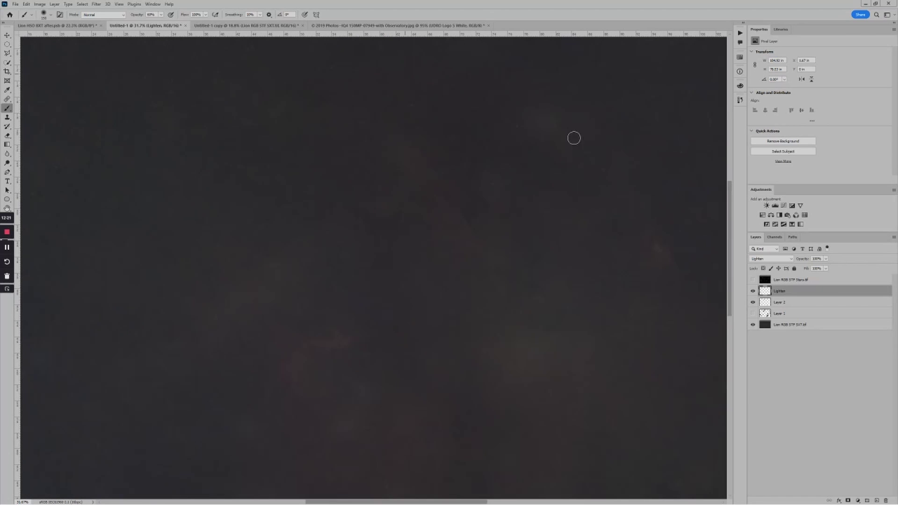
{"action": "left_click", "coordinate": [766, 305]}
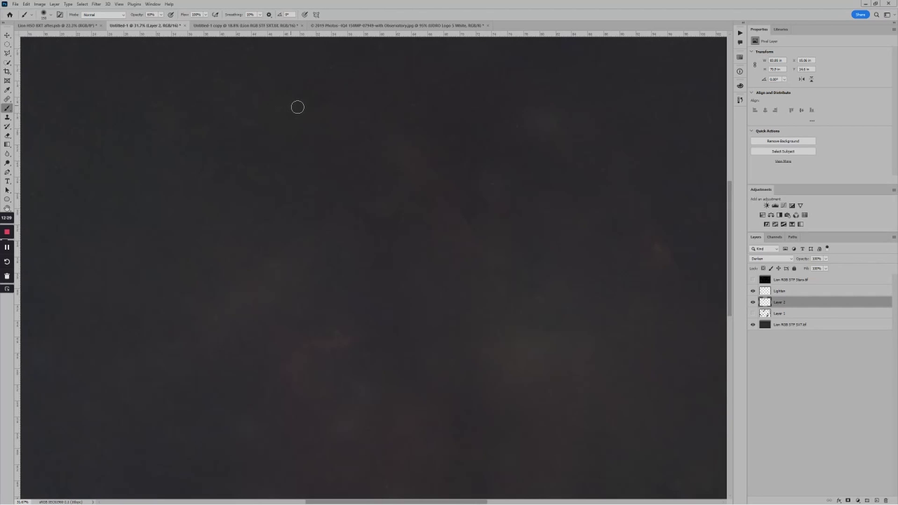
{"action": "scroll", "coordinate": [299, 216], "scroll_direction": "down", "scroll_amount": 2}
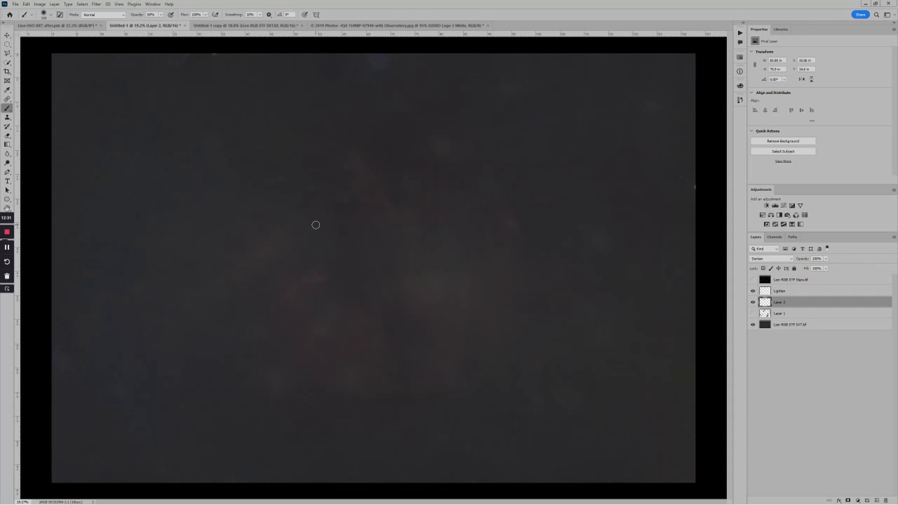
{"action": "scroll", "coordinate": [610, 419], "scroll_direction": "up", "scroll_amount": 1}
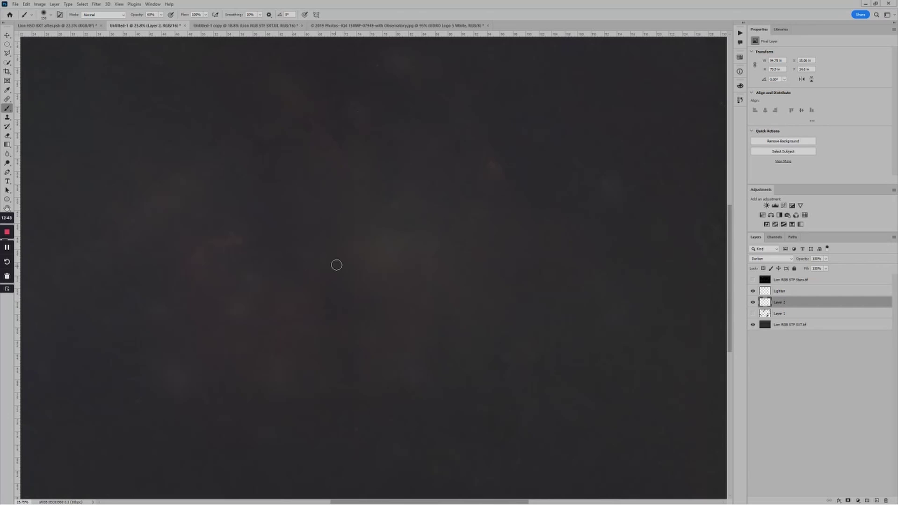
{"action": "scroll", "coordinate": [336, 264], "scroll_direction": "down", "scroll_amount": 2}
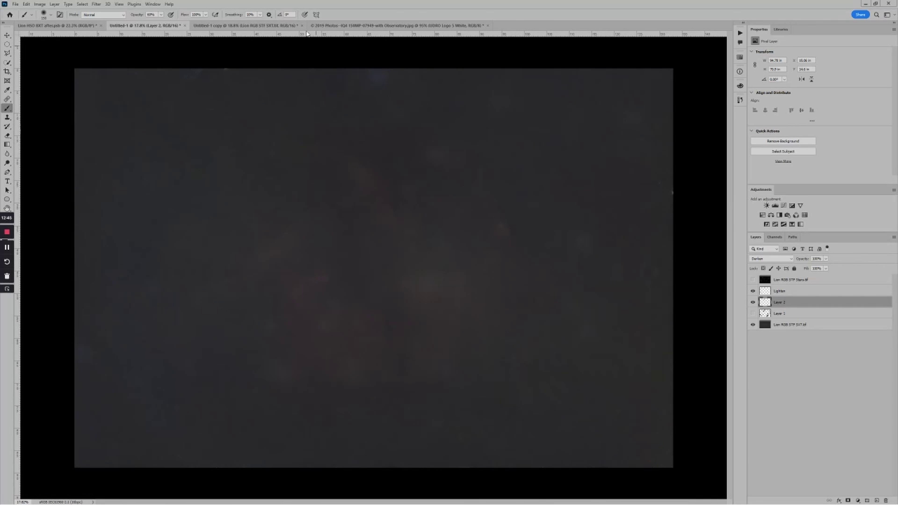
Switch to the Untitled-1 copy document to compare against the unretouched image with stars
{"action": "left_click", "coordinate": [224, 26]}
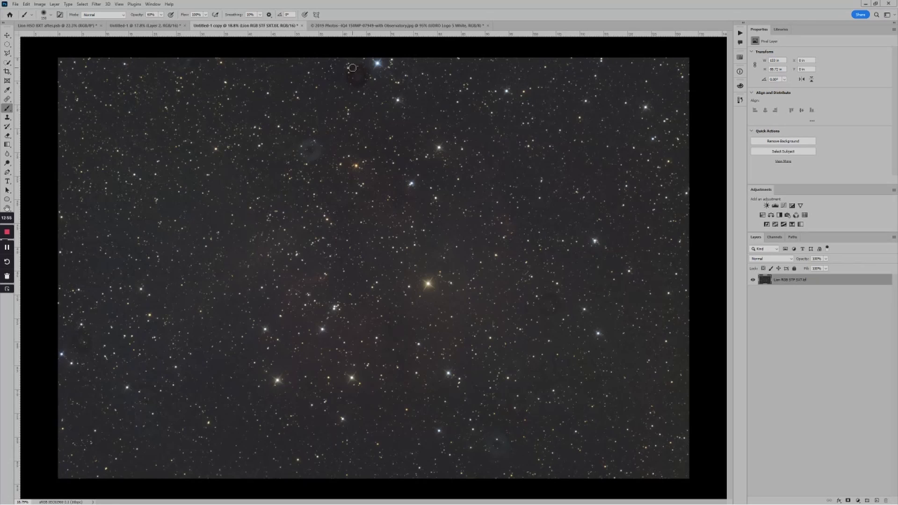
Add a new layer and paint nearby sampled background colour over the dark reddish dust ring near the image's upper edge
{"action": "scroll", "coordinate": [353, 68], "scroll_direction": "up", "scroll_amount": 4}
{"action": "left_click_drag", "start_coordinate": [353, 68], "coordinate": [384, 139]}
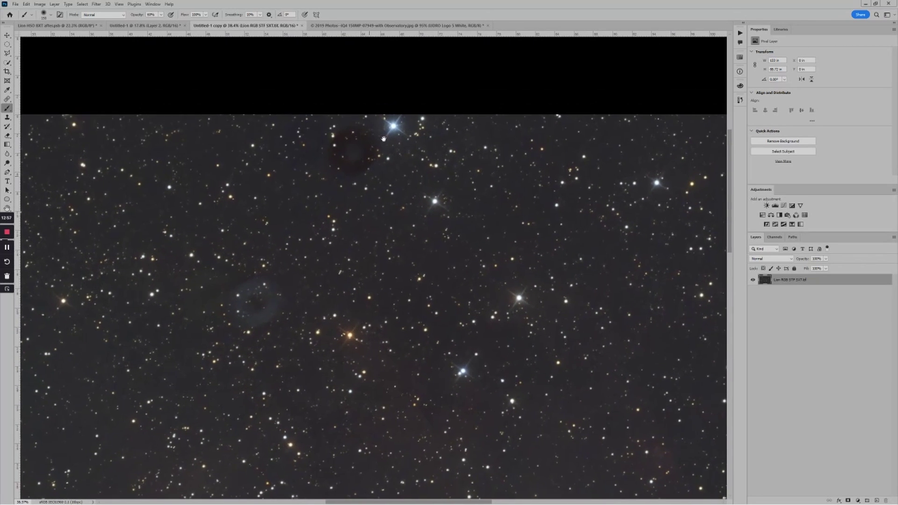
{"action": "scroll", "coordinate": [384, 138], "scroll_direction": "up", "scroll_amount": 2}
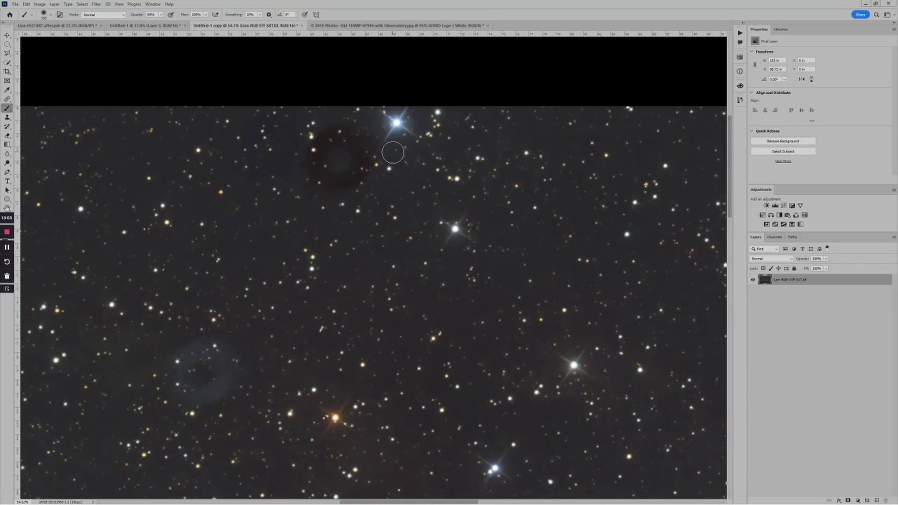
{"action": "left_click", "coordinate": [878, 501]}
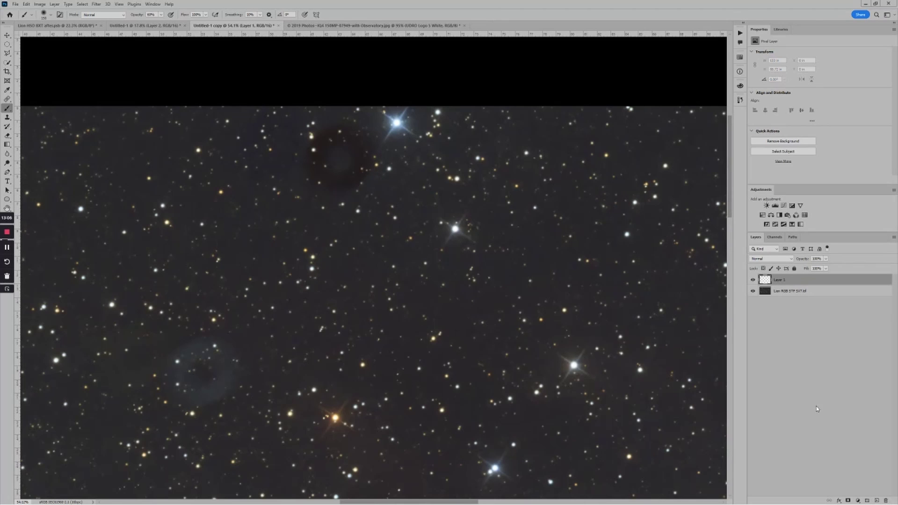
{"action": "left_click", "coordinate": [394, 147]}
{"action": "mouse_move", "coordinate": [340, 133]}
{"action": "left_mouse_down"}
{"action": "mouse_move", "coordinate": [315, 147]}
{"action": "mouse_move", "coordinate": [337, 125]}
{"action": "mouse_move", "coordinate": [321, 171]}
{"action": "mouse_move", "coordinate": [362, 171]}
{"action": "mouse_move", "coordinate": [357, 150]}
{"action": "mouse_move", "coordinate": [307, 156]}
{"action": "mouse_move", "coordinate": [315, 175]}
{"action": "mouse_move", "coordinate": [367, 179]}
{"action": "mouse_move", "coordinate": [331, 190]}
{"action": "left_mouse_up"}
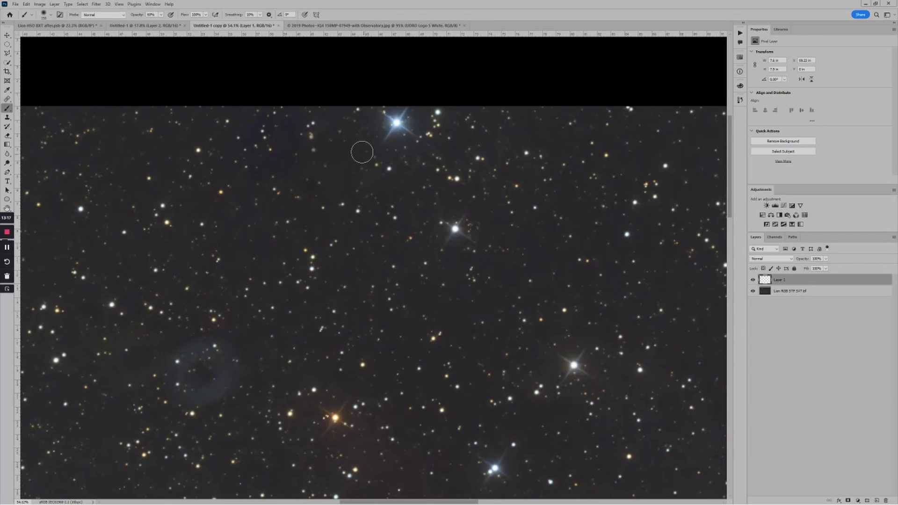
{"action": "mouse_move", "coordinate": [362, 152]}
{"action": "left_mouse_down"}
{"action": "mouse_move", "coordinate": [317, 150]}
{"action": "mouse_move", "coordinate": [363, 150]}
{"action": "mouse_move", "coordinate": [381, 178]}
{"action": "mouse_move", "coordinate": [363, 171]}
{"action": "left_mouse_up"}
Set Layer 1's blend mode to Lighten and toggle its visibility to compare the result with the original
{"action": "left_click", "coordinate": [777, 260]}
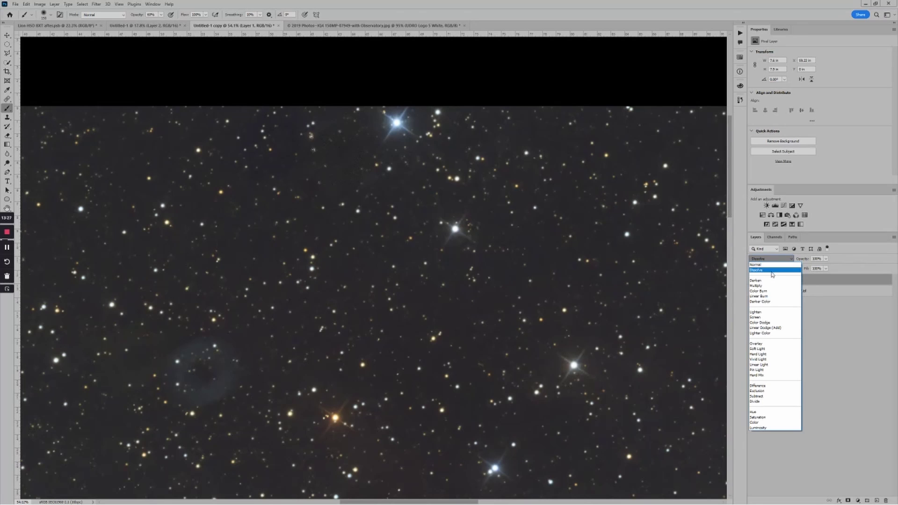
{"action": "left_click", "coordinate": [765, 313]}
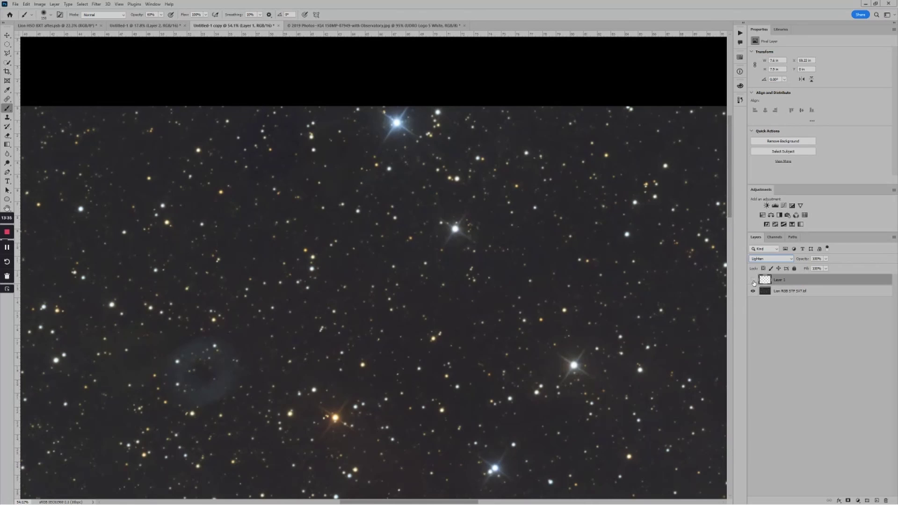
{"action": "left_click", "coordinate": [754, 282]}
{"action": "left_click", "coordinate": [754, 282]}
{"action": "left_click", "coordinate": [753, 281]}
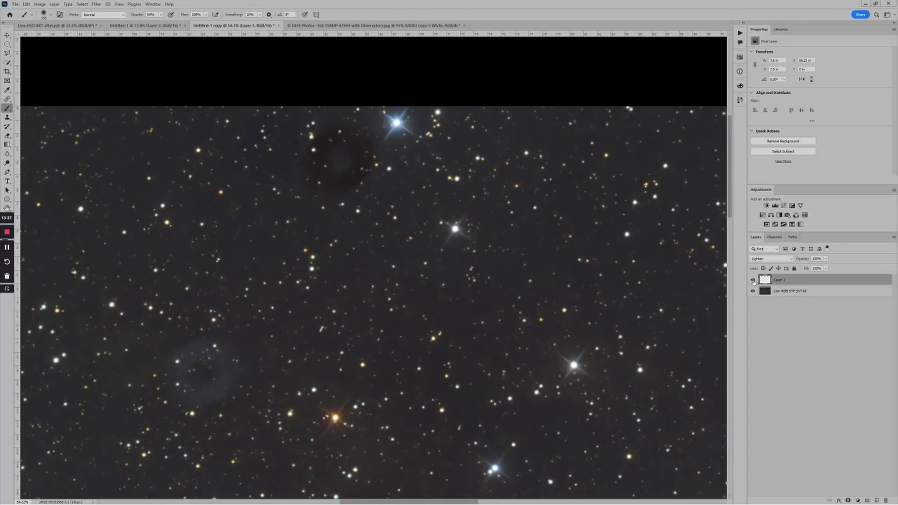
{"action": "left_click", "coordinate": [754, 282]}
{"action": "left_click", "coordinate": [754, 282]}
{"action": "left_click", "coordinate": [754, 282]}
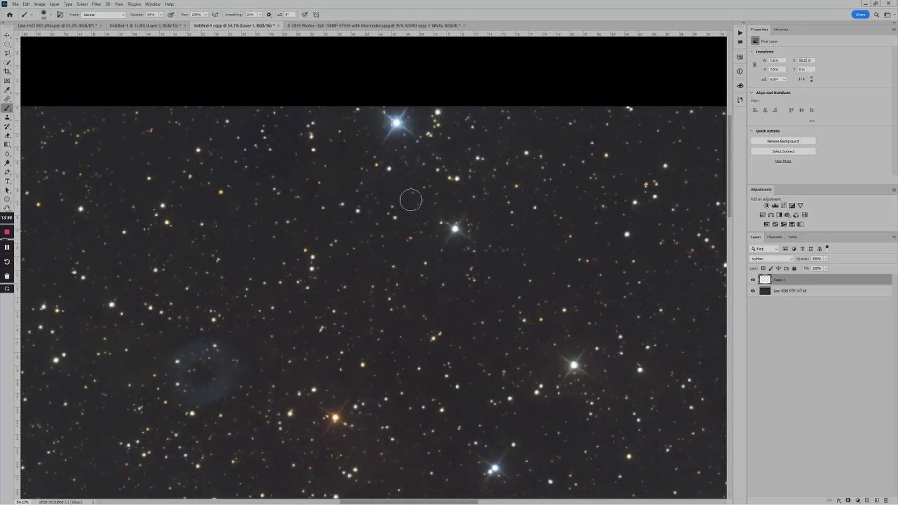
Paint over the faint dark dust ring near the image's left edge on the Lighten-mode Layer 1
{"action": "scroll", "coordinate": [411, 200], "scroll_direction": "down", "scroll_amount": 3}
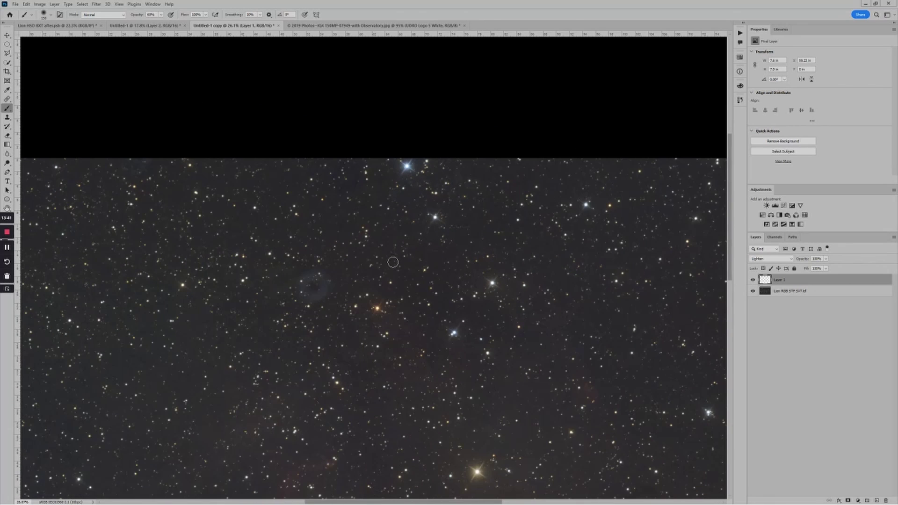
{"action": "scroll", "coordinate": [393, 262], "scroll_direction": "down", "scroll_amount": 4}
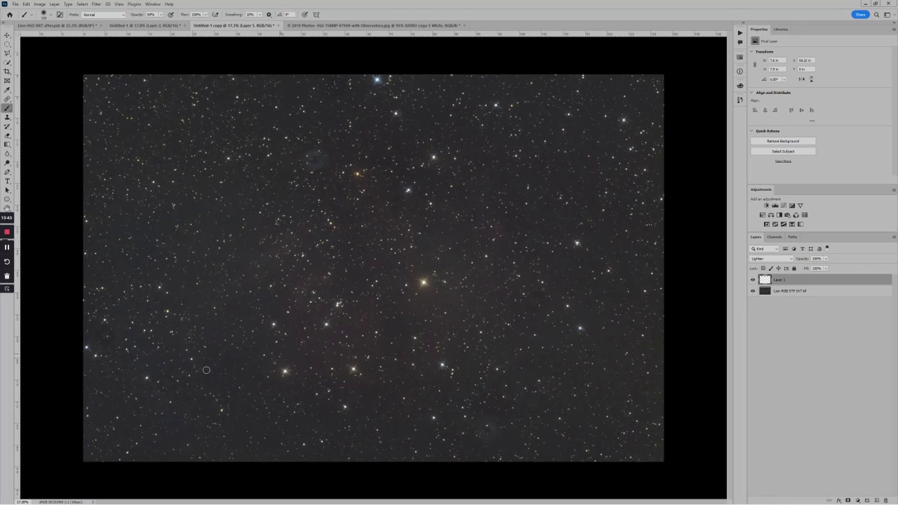
{"action": "scroll", "coordinate": [207, 370], "scroll_direction": "up", "scroll_amount": 3}
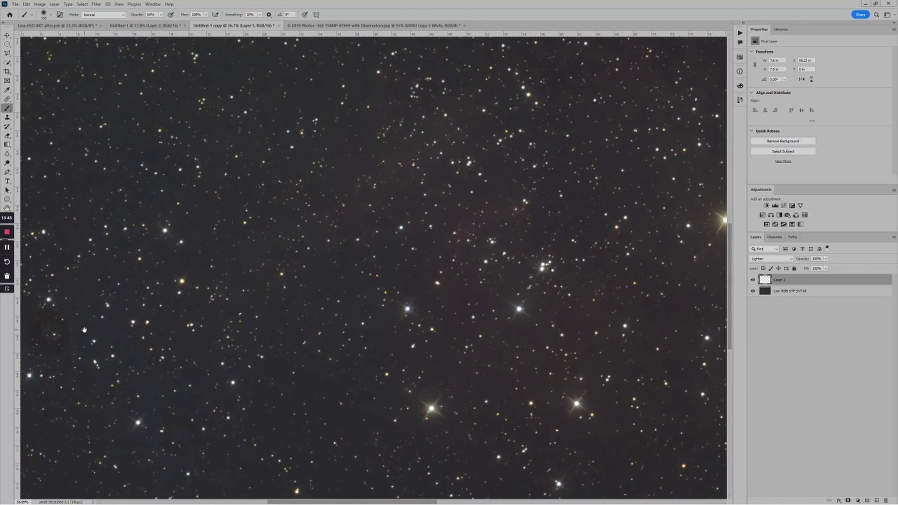
{"action": "left_click_drag", "start_coordinate": [84, 330], "coordinate": [209, 318]}
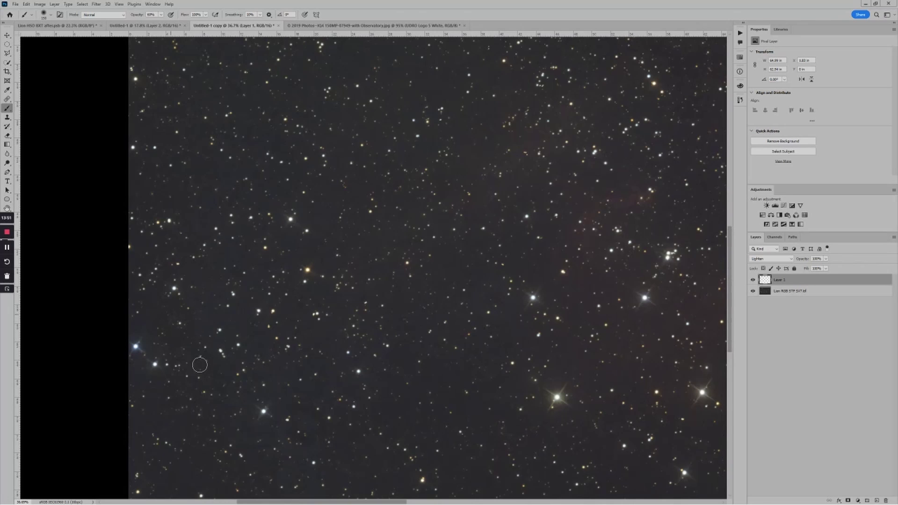
Paint over the faint dark dust mark in the right half of the image on the Lighten-mode Layer 1
{"action": "left_click_drag", "start_coordinate": [559, 400], "coordinate": [225, 316]}
{"action": "left_click_drag", "start_coordinate": [597, 348], "coordinate": [437, 317]}
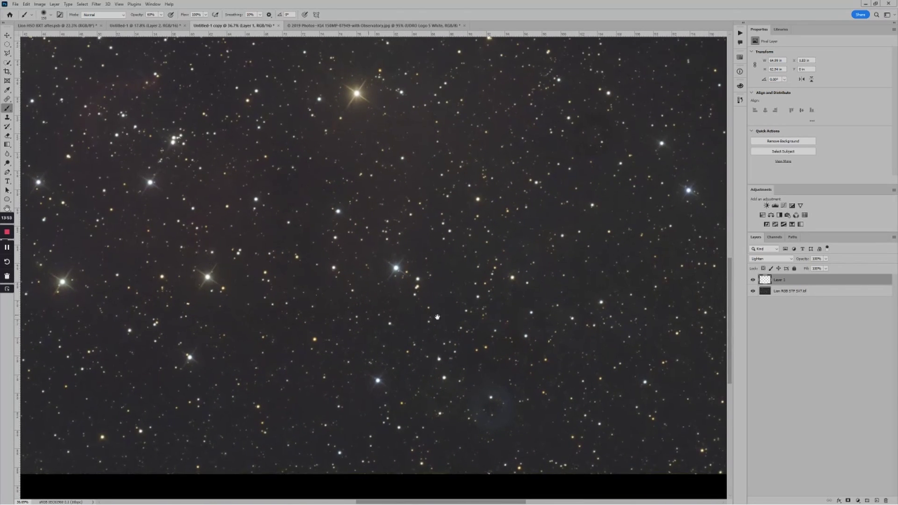
{"action": "left_click_drag", "start_coordinate": [618, 224], "coordinate": [597, 353]}
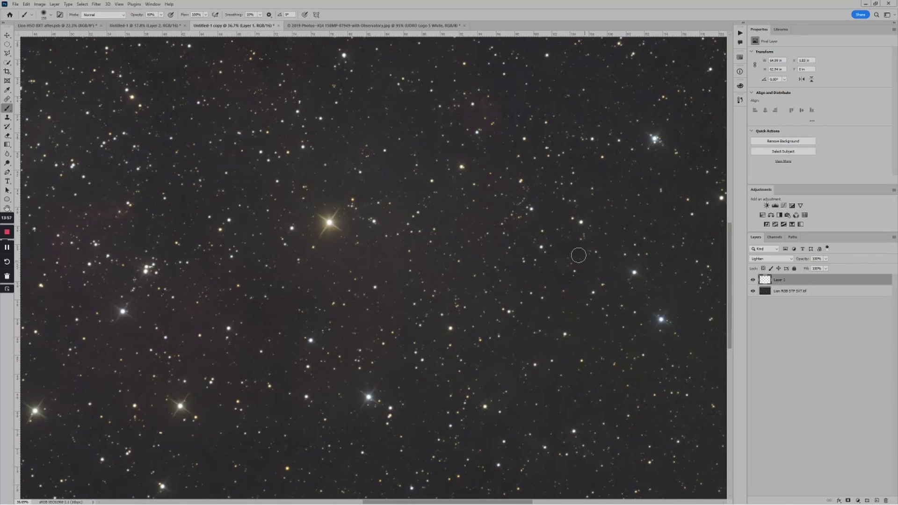
{"action": "mouse_move", "coordinate": [580, 269]}
{"action": "left_mouse_down"}
{"action": "mouse_move", "coordinate": [574, 244]}
{"action": "mouse_move", "coordinate": [552, 273]}
{"action": "mouse_move", "coordinate": [576, 250]}
{"action": "left_mouse_up"}
{"action": "scroll", "coordinate": [400, 254], "scroll_direction": "down", "scroll_amount": 3}
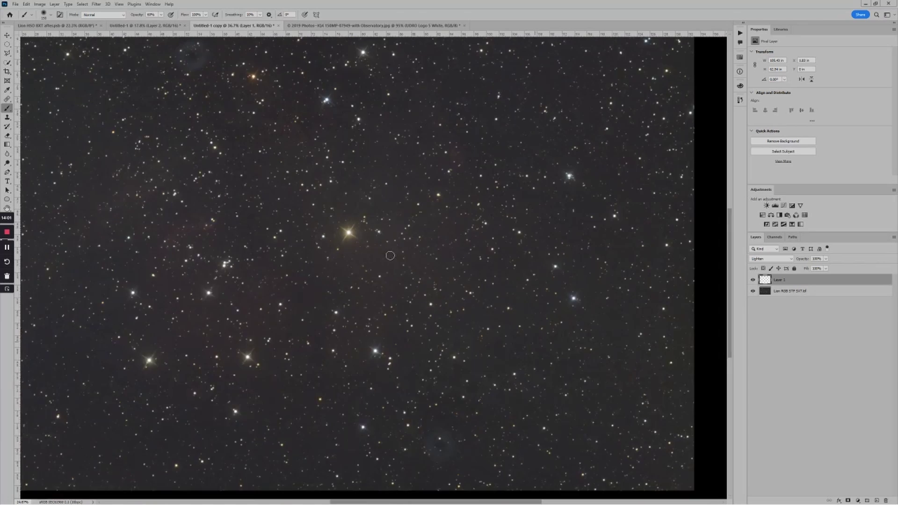
Add a new layer above Layer 1, set its blend mode to Darken, and name it Darken
{"action": "scroll", "coordinate": [296, 116], "scroll_direction": "up", "scroll_amount": 3}
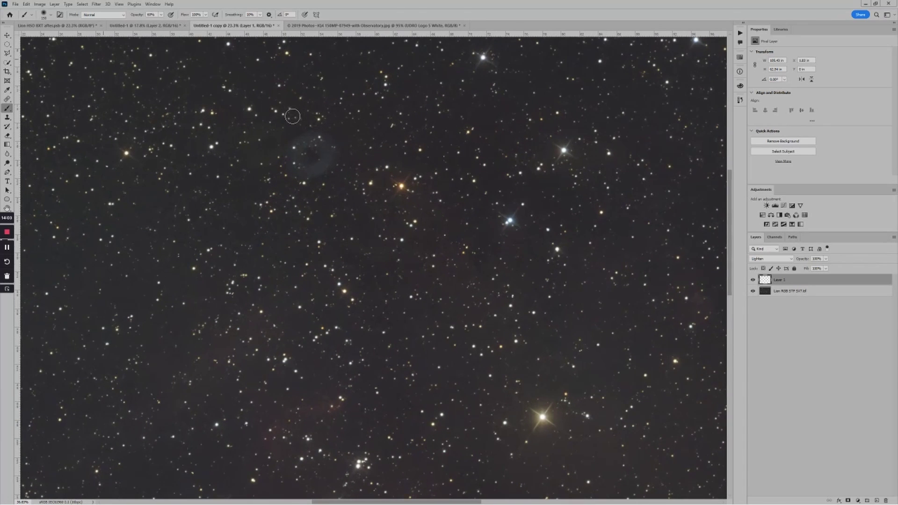
{"action": "scroll", "coordinate": [294, 116], "scroll_direction": "up", "scroll_amount": 2}
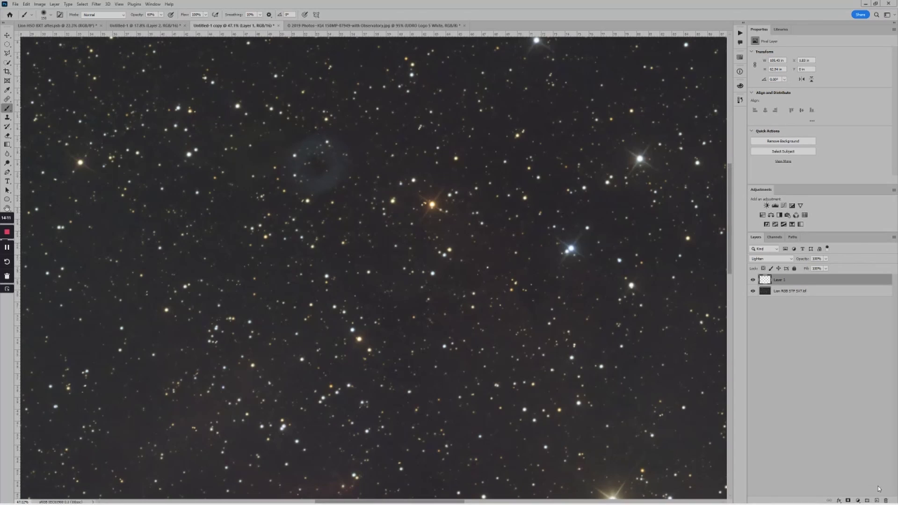
{"action": "left_click", "coordinate": [877, 501]}
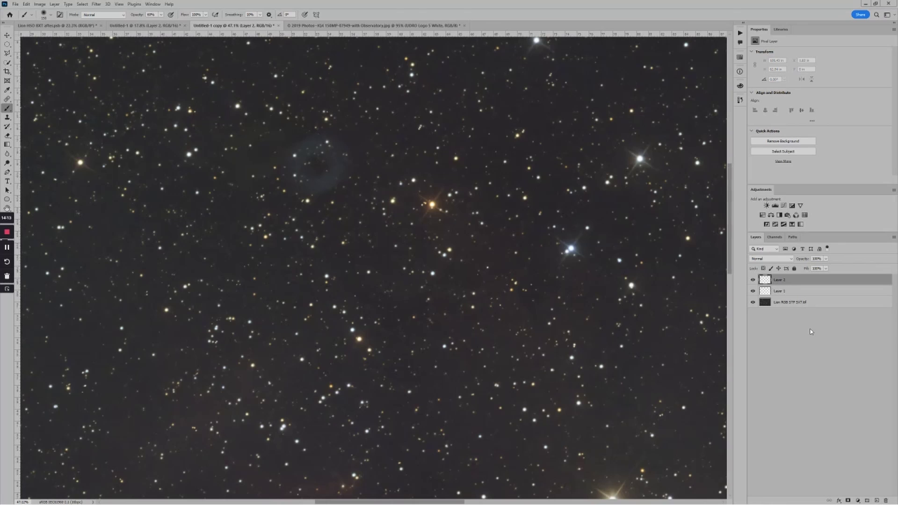
{"action": "left_click", "coordinate": [780, 261]}
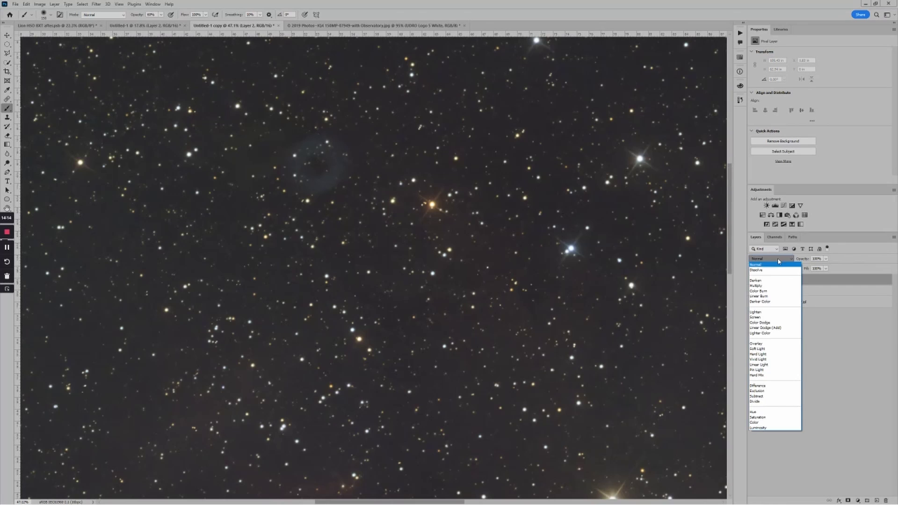
{"action": "left_click", "coordinate": [765, 282]}
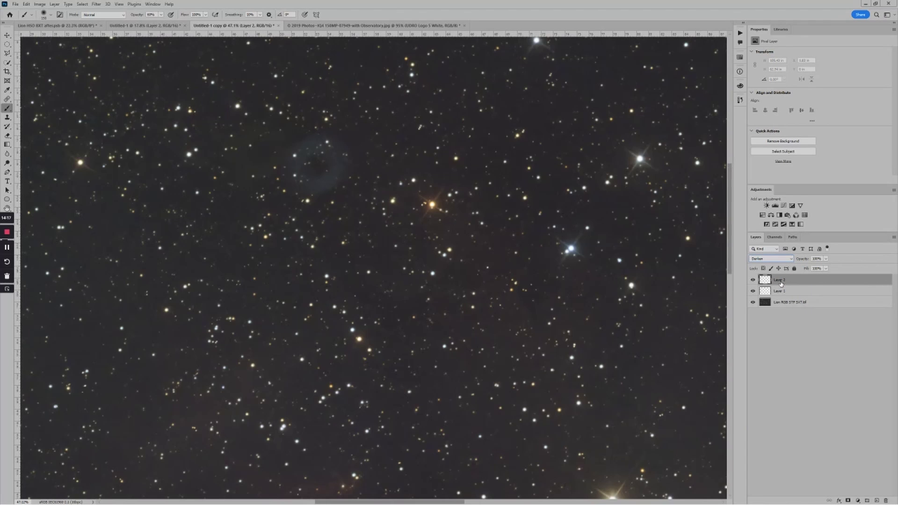
{"action": "double_click", "coordinate": [781, 281]}
{"action": "type", "text": "Darken"}
{"action": "key", "text": "Return"}
Paint sampled background colour over the light bluish dust ring near the orange star on the Darken layer
{"action": "left_click", "coordinate": [361, 166]}
{"action": "mouse_move", "coordinate": [321, 148]}
{"action": "left_mouse_down"}
{"action": "mouse_move", "coordinate": [295, 158]}
{"action": "mouse_move", "coordinate": [299, 176]}
{"action": "mouse_move", "coordinate": [318, 183]}
{"action": "left_mouse_up"}
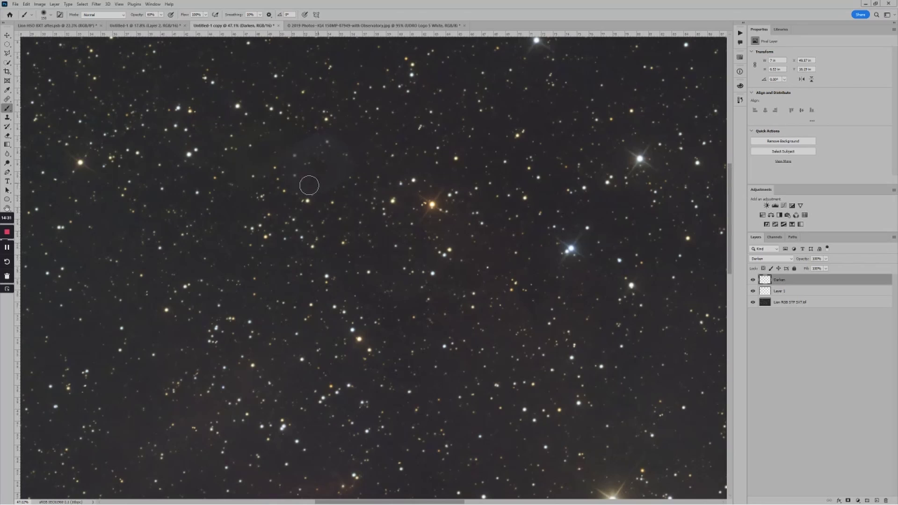
{"action": "mouse_move", "coordinate": [317, 139]}
{"action": "left_mouse_down"}
{"action": "mouse_move", "coordinate": [337, 147]}
{"action": "mouse_move", "coordinate": [345, 175]}
{"action": "mouse_move", "coordinate": [320, 191]}
{"action": "mouse_move", "coordinate": [377, 201]}
{"action": "mouse_move", "coordinate": [327, 166]}
{"action": "mouse_move", "coordinate": [315, 144]}
{"action": "mouse_move", "coordinate": [330, 176]}
{"action": "mouse_move", "coordinate": [344, 162]}
{"action": "mouse_move", "coordinate": [319, 191]}
{"action": "mouse_move", "coordinate": [335, 170]}
{"action": "mouse_move", "coordinate": [349, 199]}
{"action": "mouse_move", "coordinate": [353, 172]}
{"action": "mouse_move", "coordinate": [358, 177]}
{"action": "mouse_move", "coordinate": [365, 203]}
{"action": "mouse_move", "coordinate": [354, 196]}
{"action": "left_mouse_up"}
{"action": "left_click", "coordinate": [82, 4]}
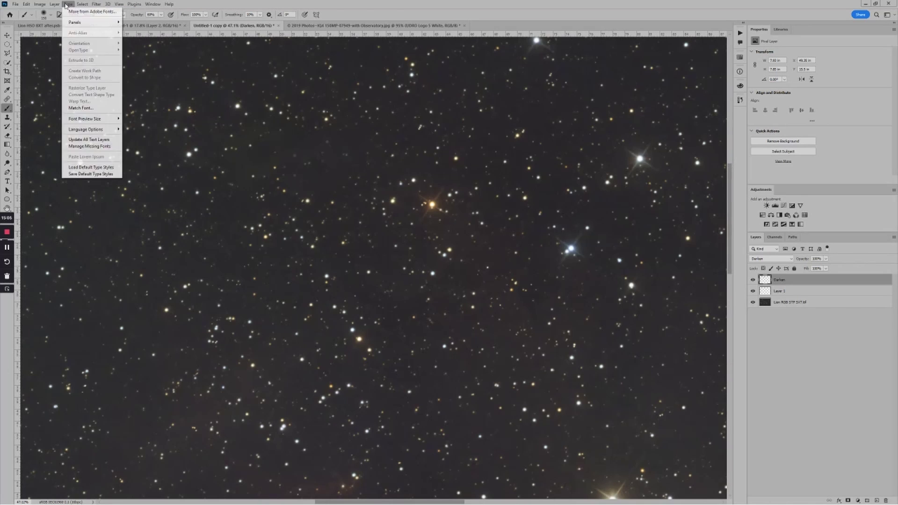
{"action": "mouse_move", "coordinate": [55, 4]}
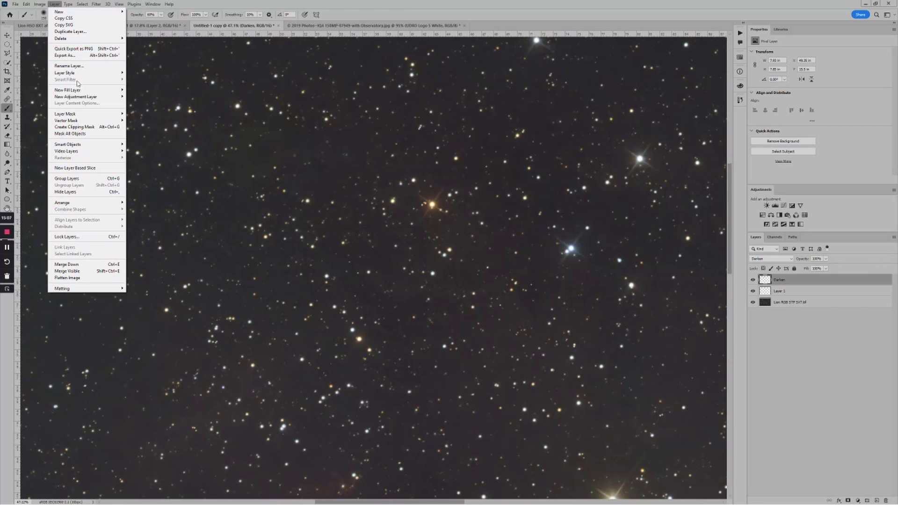
{"action": "mouse_move", "coordinate": [78, 75]}
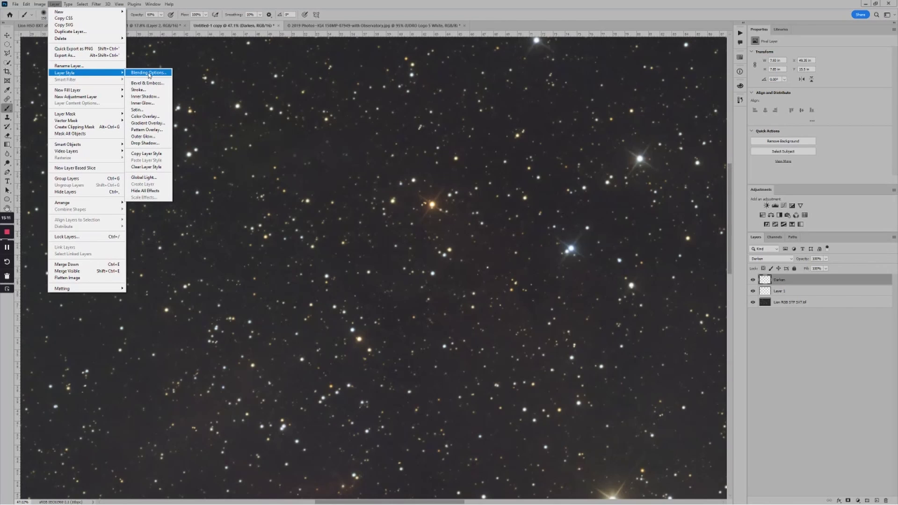
{"action": "left_click", "coordinate": [813, 281]}
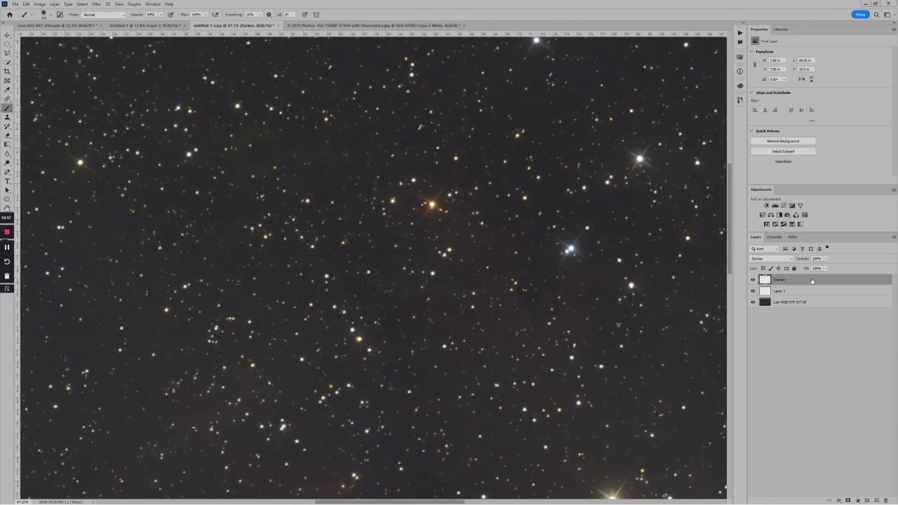
In the Darken layer's blending options, lower the Blend If Underlying Layer white limit to about 60
{"action": "double_click", "coordinate": [812, 281]}
{"action": "left_click_drag", "start_coordinate": [674, 224], "coordinate": [612, 165]}
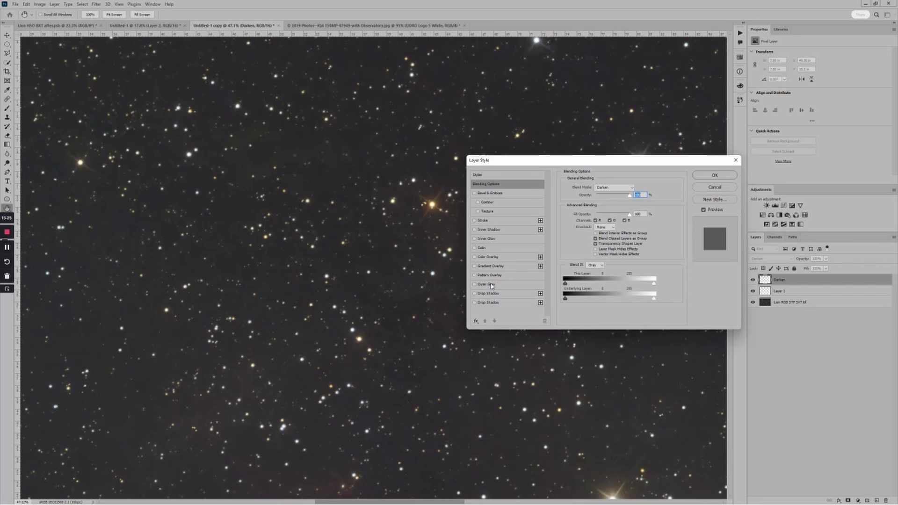
{"action": "left_click", "coordinate": [505, 186]}
{"action": "left_click_drag", "start_coordinate": [590, 163], "coordinate": [601, 102]}
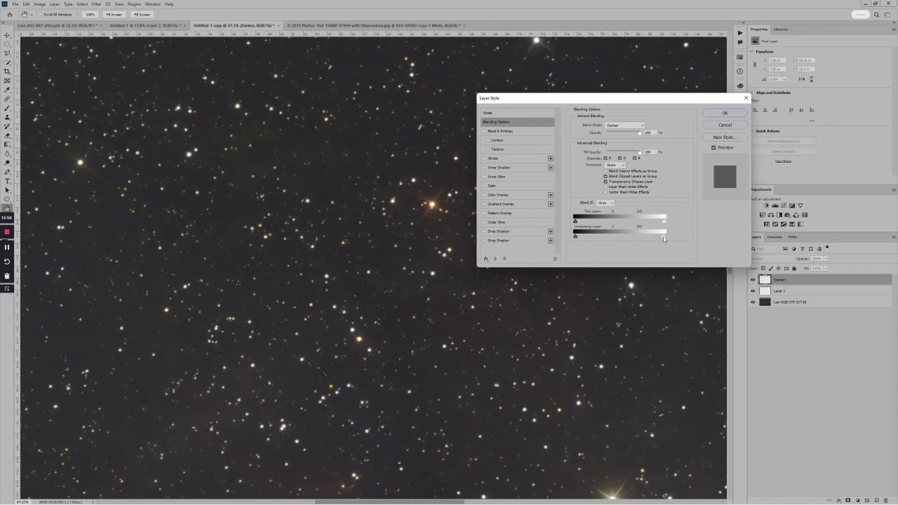
{"action": "left_click_drag", "start_coordinate": [664, 239], "coordinate": [664, 239]}
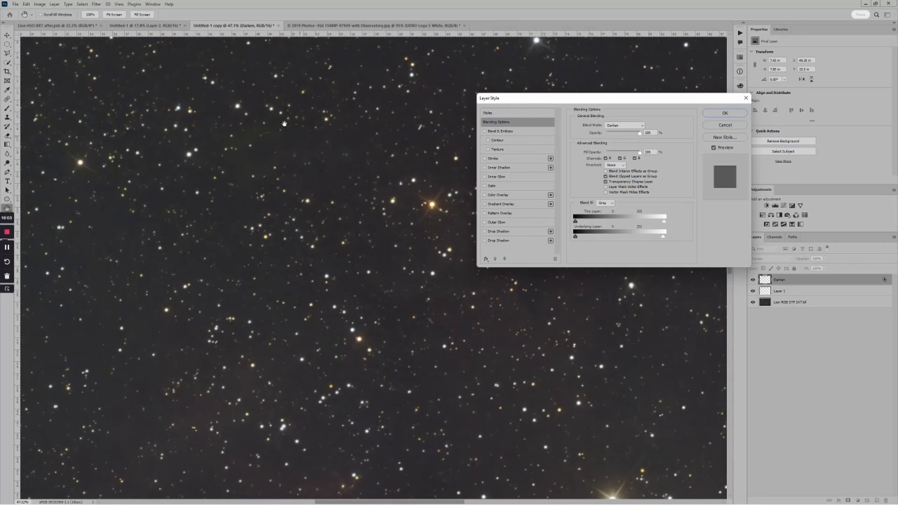
{"action": "left_click_drag", "start_coordinate": [662, 239], "coordinate": [597, 238]}
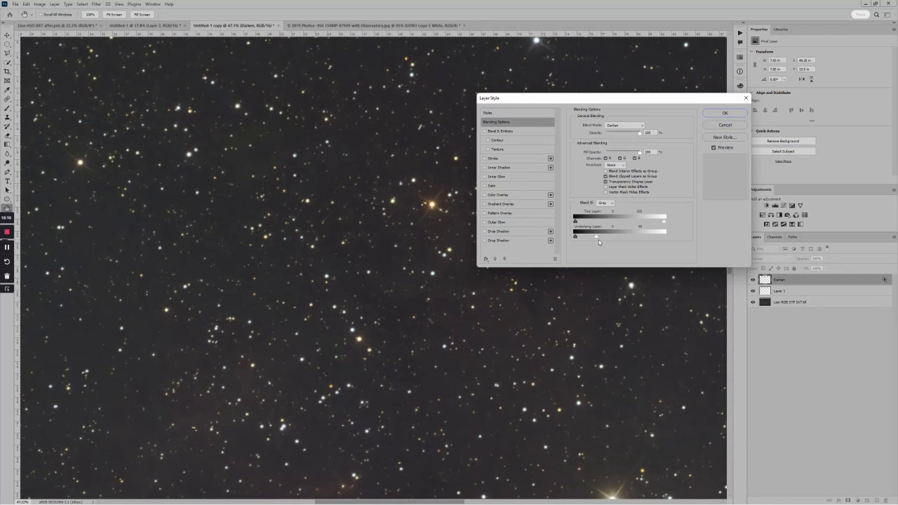
{"action": "left_click_drag", "start_coordinate": [597, 239], "coordinate": [599, 240]}
Split the Underlying Layer white limit to about 42 and 79, apply it, and compare with the Darken layer off and on
{"action": "key", "text": "alt"}
{"action": "mouse_move", "coordinate": [599, 239]}
{"action": "left_mouse_down"}
{"action": "mouse_move", "coordinate": [591, 239]}
{"action": "mouse_move", "coordinate": [603, 239]}
{"action": "left_mouse_up"}
{"action": "left_click_drag", "start_coordinate": [591, 238], "coordinate": [604, 237]}
{"action": "left_click", "coordinate": [734, 115]}
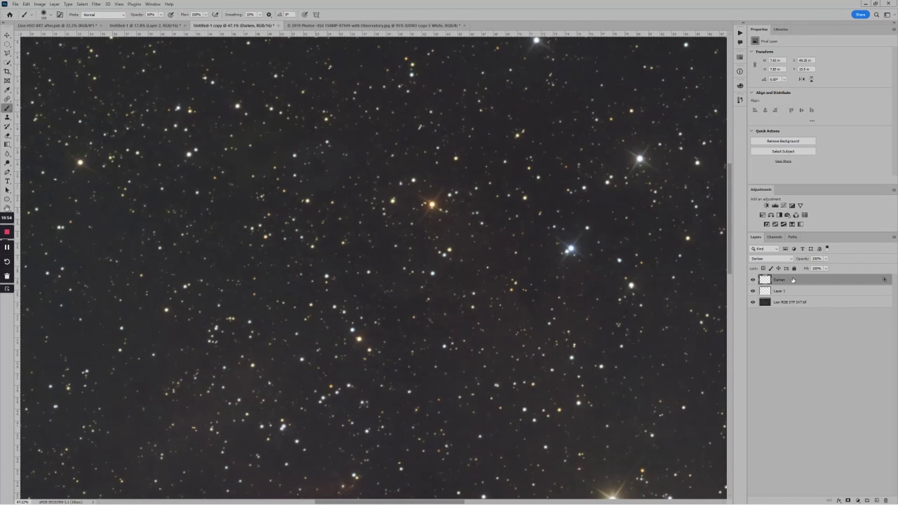
{"action": "left_click", "coordinate": [753, 280]}
{"action": "left_click", "coordinate": [753, 281]}
Paint over the faint bluish dust ring near the image's lower edge on the Darken layer
{"action": "scroll", "coordinate": [616, 235], "scroll_direction": "down", "scroll_amount": 3}
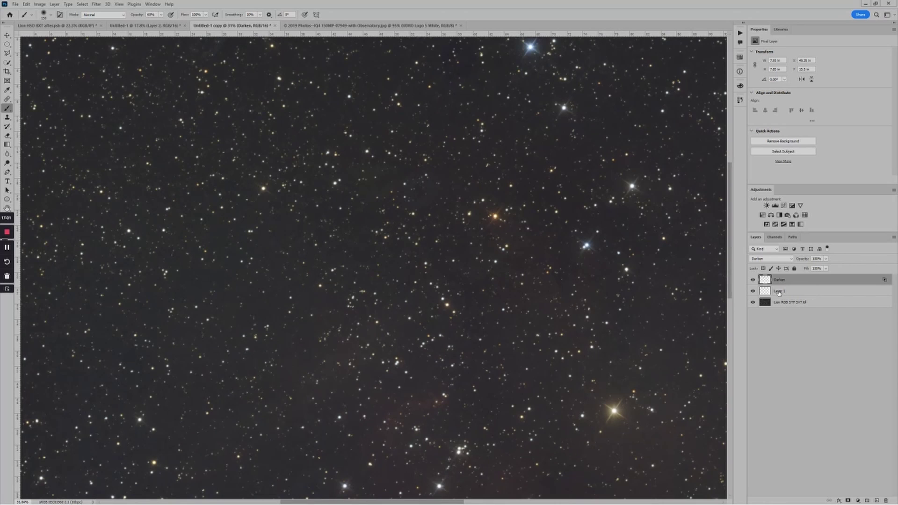
{"action": "scroll", "coordinate": [395, 161], "scroll_direction": "up", "scroll_amount": 3}
{"action": "scroll", "coordinate": [396, 161], "scroll_direction": "down", "scroll_amount": 5}
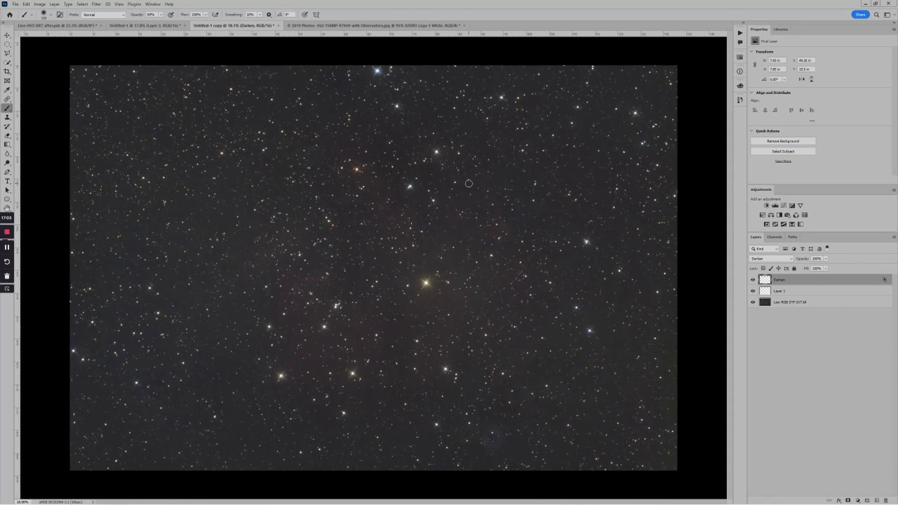
{"action": "scroll", "coordinate": [498, 447], "scroll_direction": "up", "scroll_amount": 2}
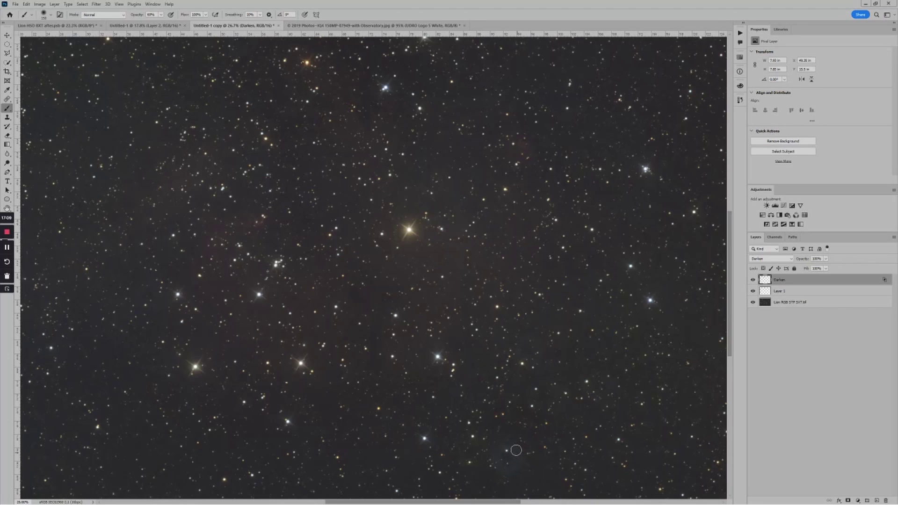
{"action": "left_click", "coordinate": [496, 454]}
{"action": "mouse_move", "coordinate": [517, 446]}
{"action": "left_mouse_down"}
{"action": "mouse_move", "coordinate": [501, 453]}
{"action": "mouse_move", "coordinate": [516, 454]}
{"action": "mouse_move", "coordinate": [518, 465]}
{"action": "mouse_move", "coordinate": [516, 448]}
{"action": "left_mouse_up"}
{"action": "scroll", "coordinate": [426, 372], "scroll_direction": "down", "scroll_amount": 2}
{"action": "scroll", "coordinate": [513, 372], "scroll_direction": "down", "scroll_amount": 2}
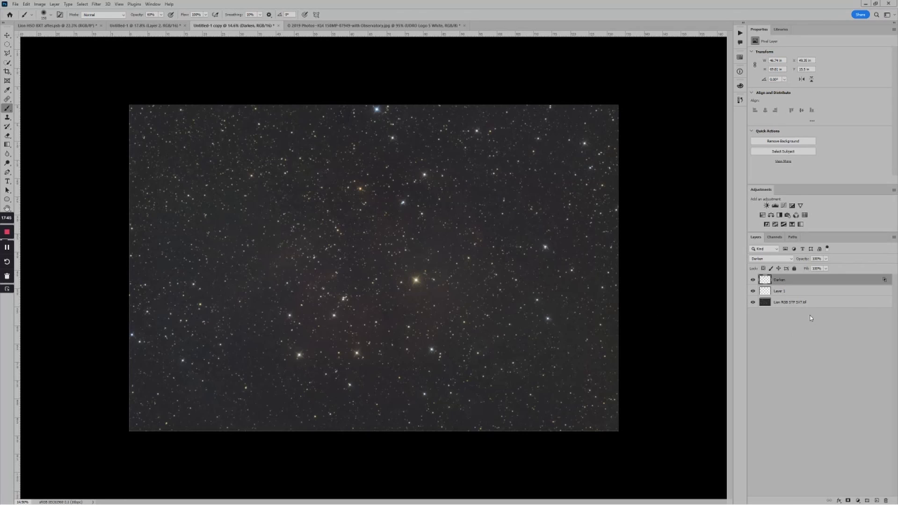
Review the Darken layer's Blend If settings and close them without changes
{"action": "left_click", "coordinate": [796, 292]}
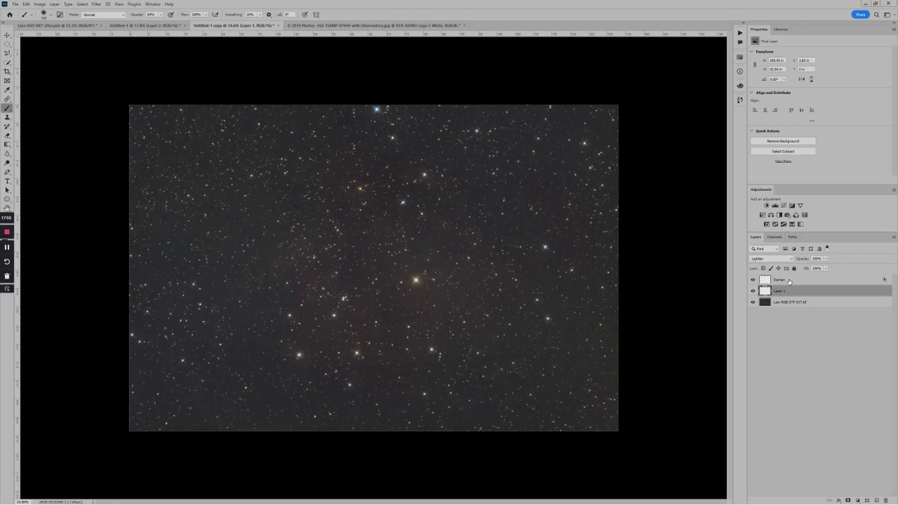
{"action": "double_click", "coordinate": [830, 282]}
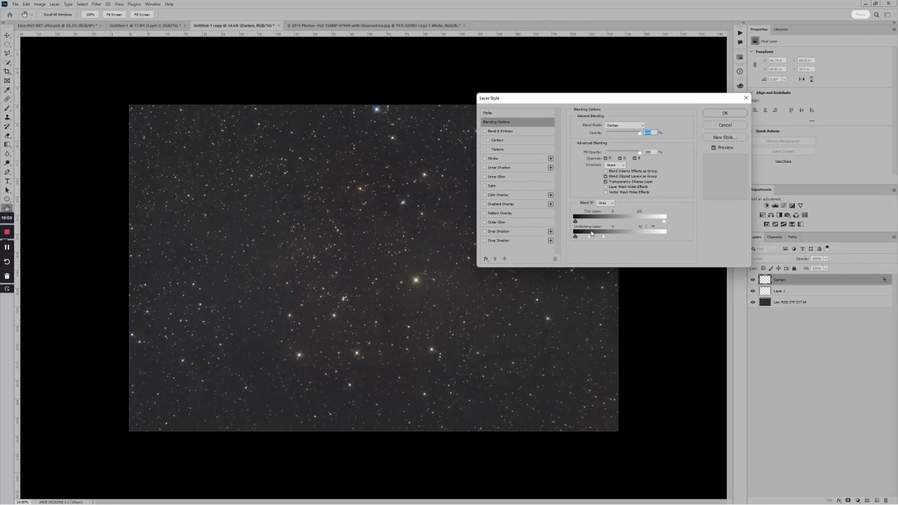
{"action": "left_click", "coordinate": [733, 125]}
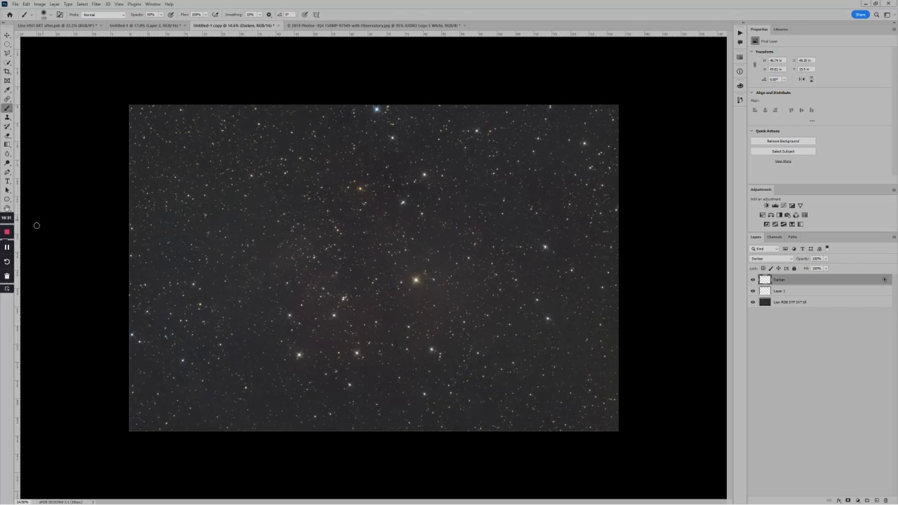
{"action": "left_click", "coordinate": [7, 232]}
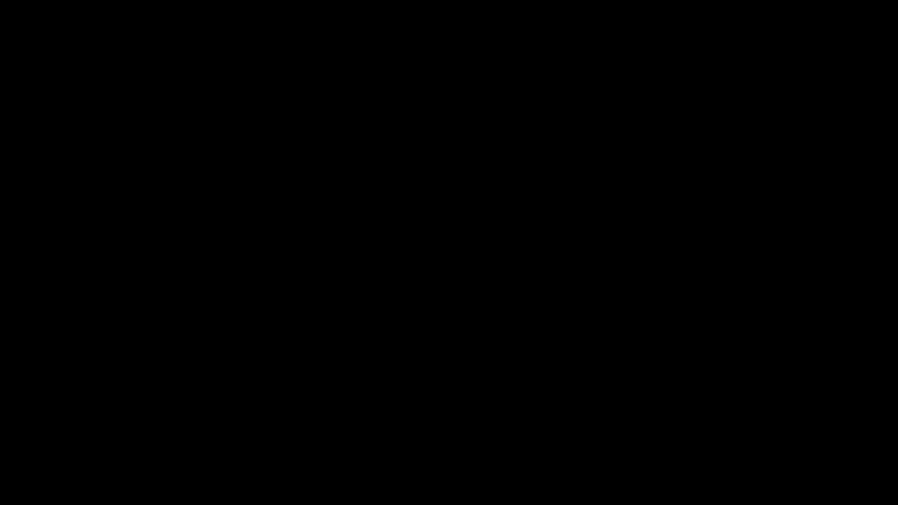